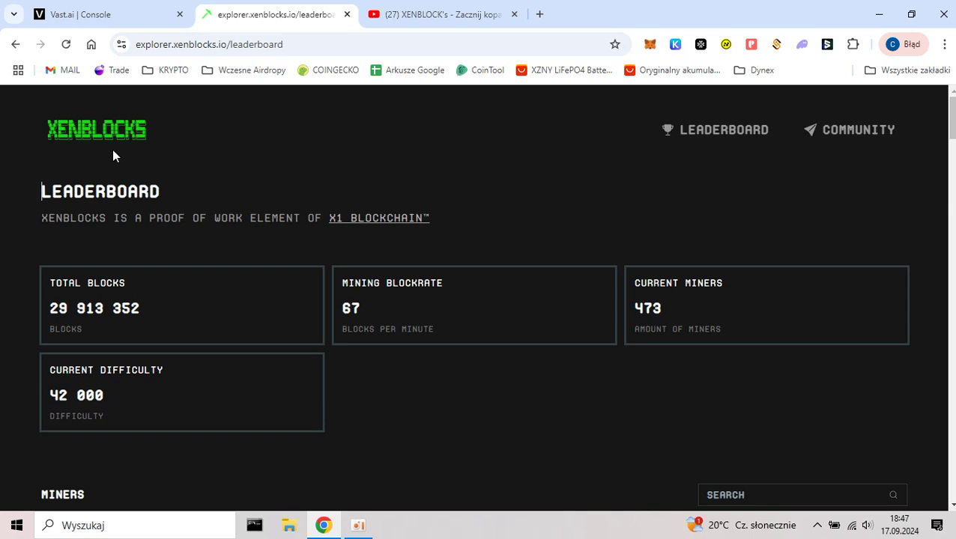
- Review the Vast.ai billing page, the YouTube description's registration and template links, and the payment options for adding credits
click(111, 16)
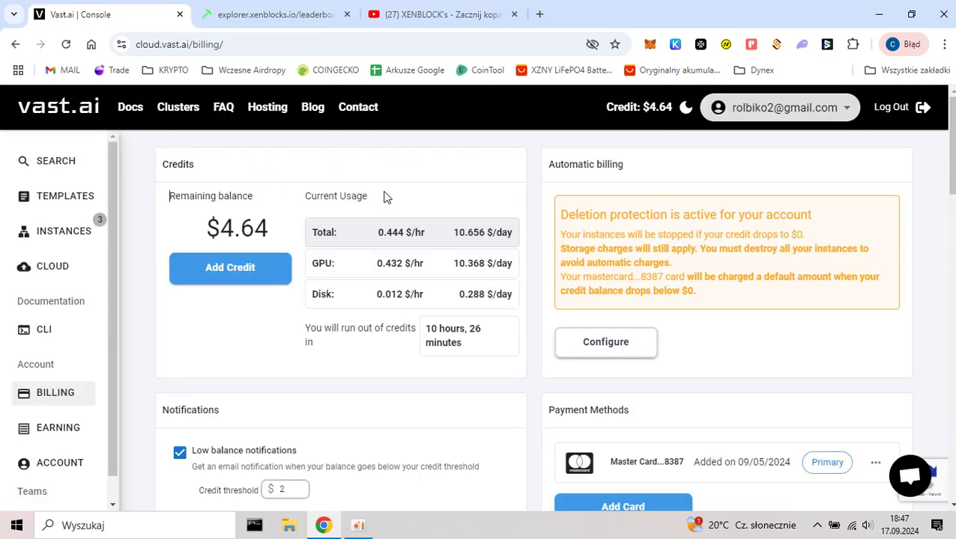
click(438, 15)
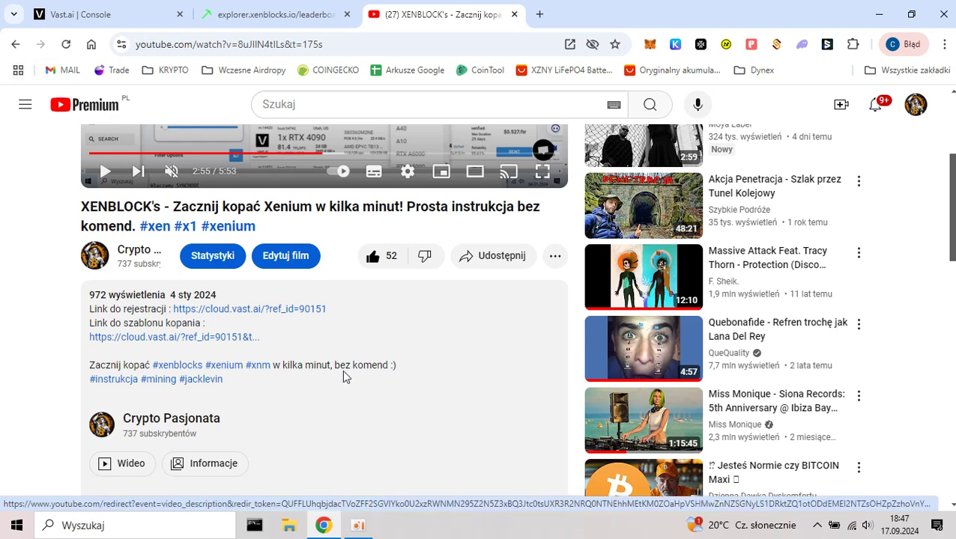
click(90, 12)
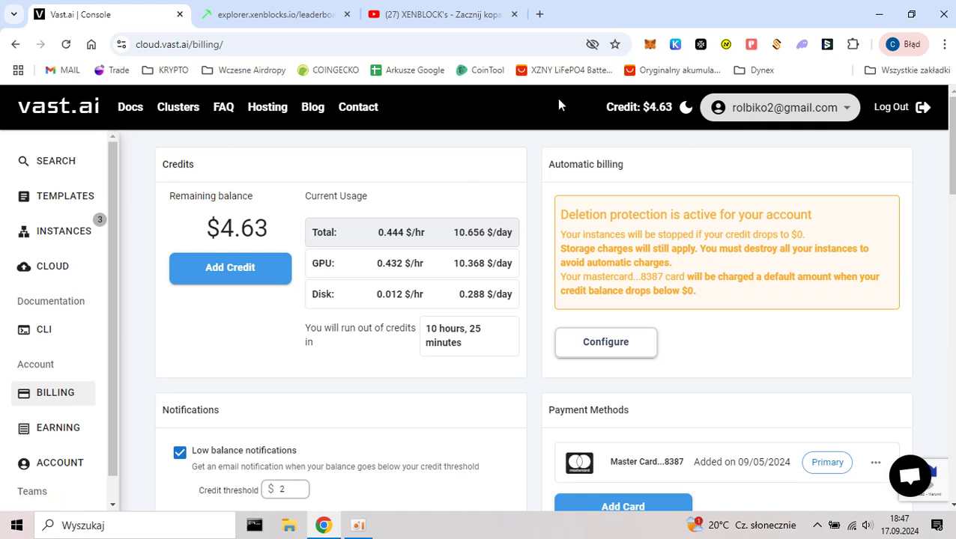
click(252, 273)
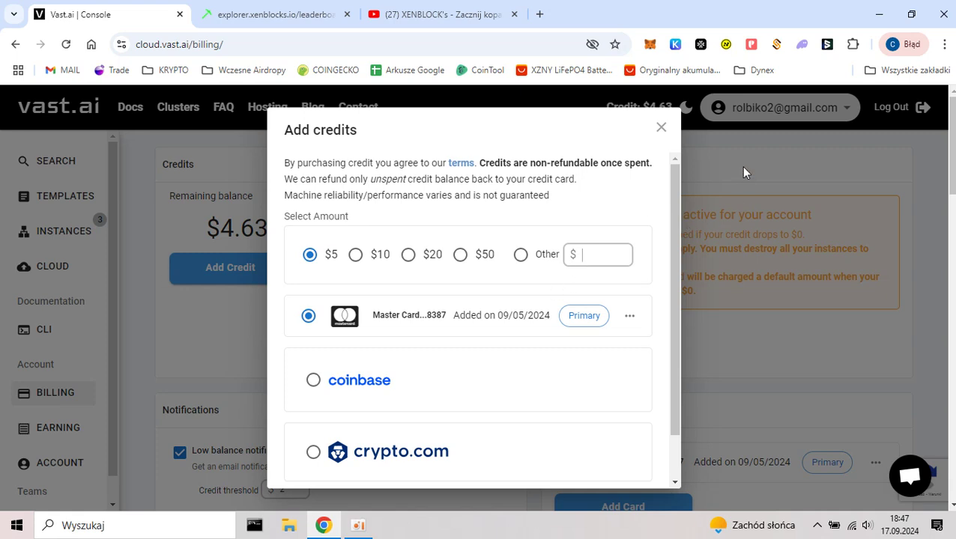
click(661, 129)
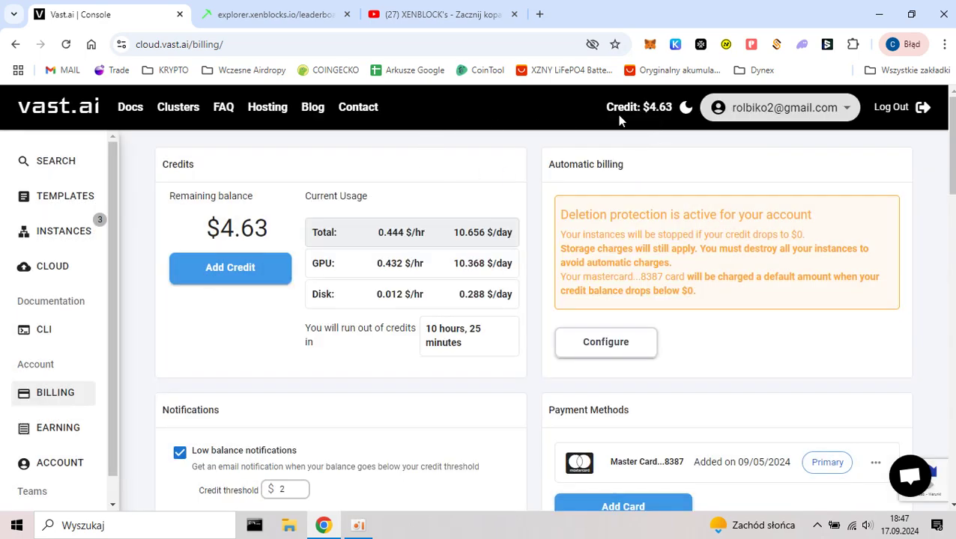
- Open the GPU offer search and include unverified machines in the results
click(57, 166)
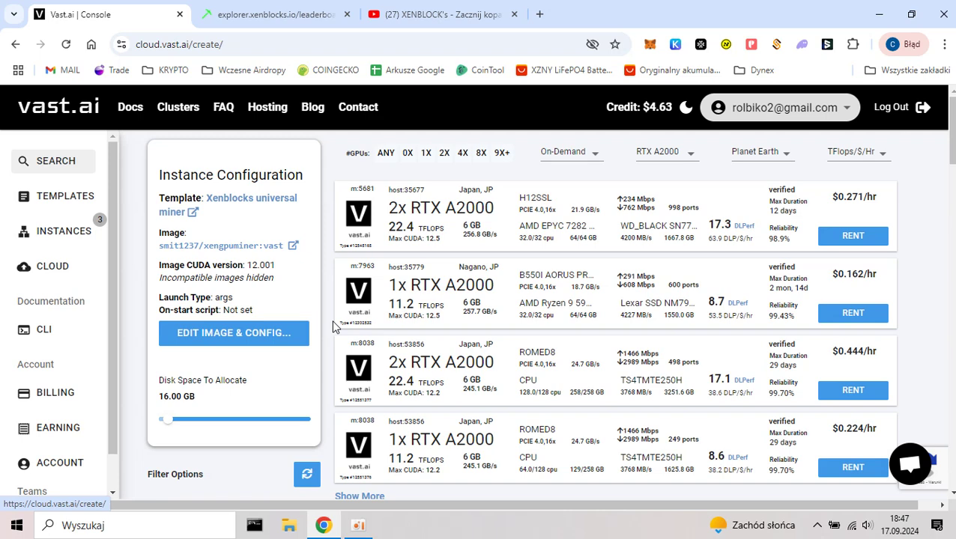
scroll(336, 331, down, 2)
scroll(225, 390, down, 3)
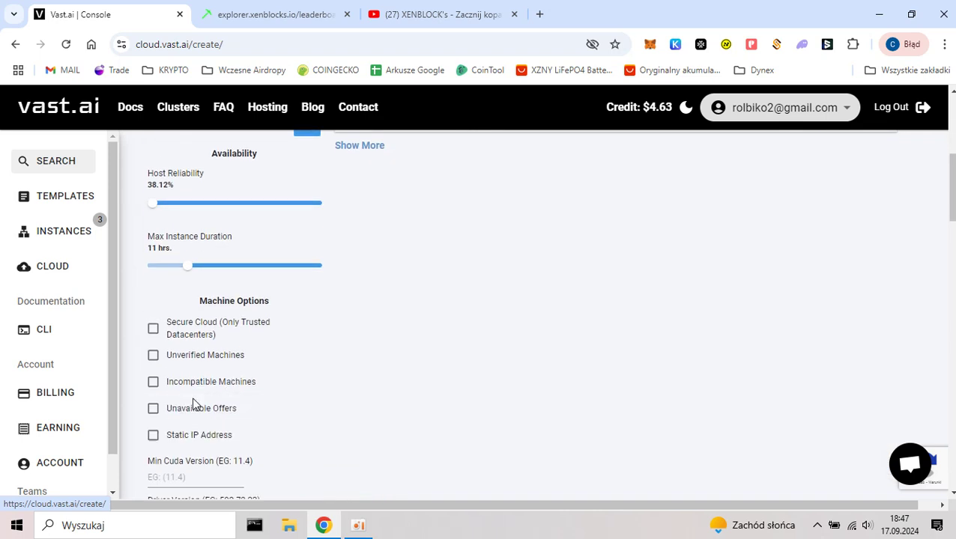
click(154, 356)
scroll(354, 355, up, 3)
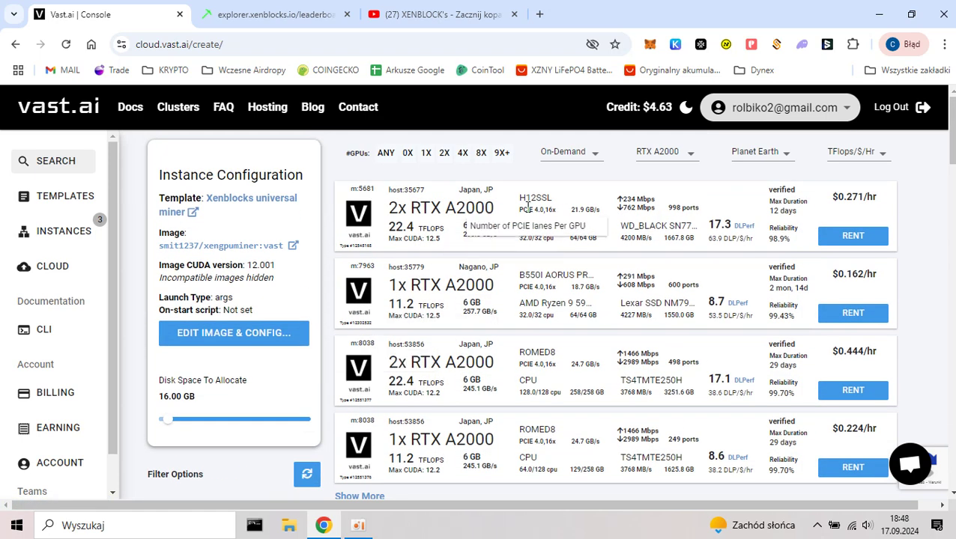
- Filter the offers to interruptible rentals across all Nvidia and AMD GPUs
click(569, 156)
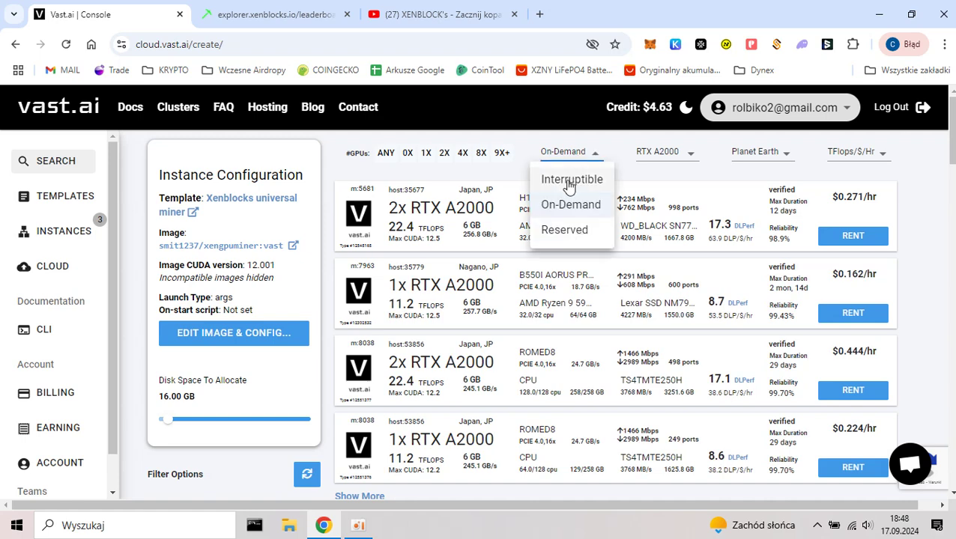
click(569, 182)
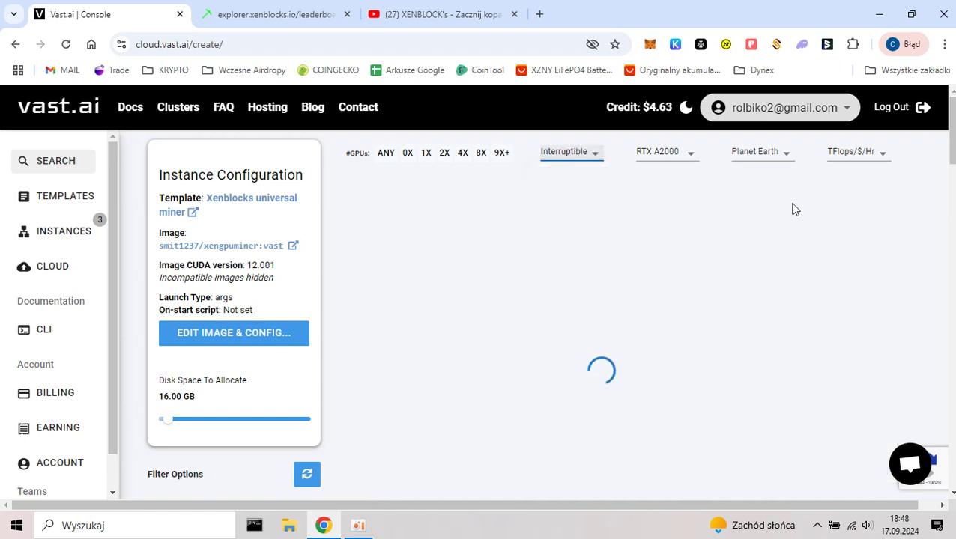
click(686, 154)
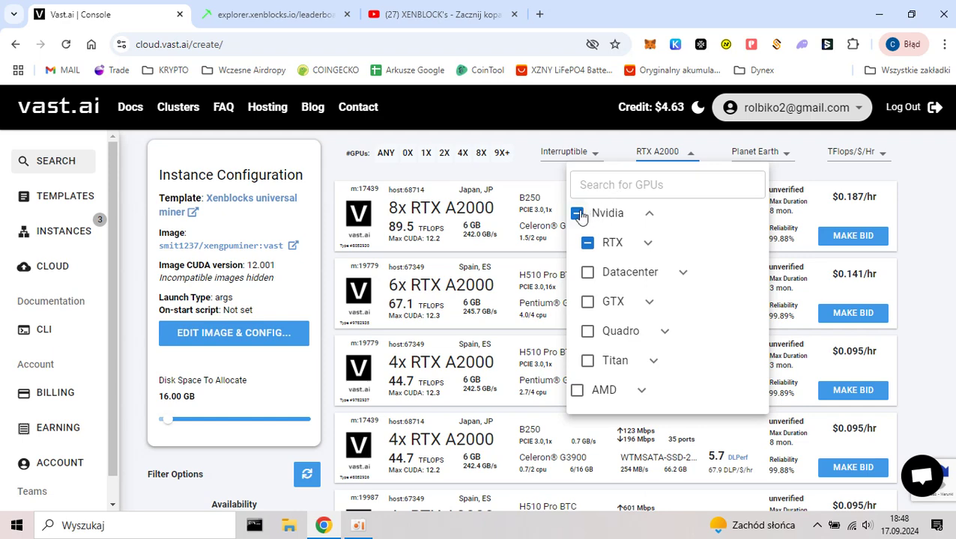
click(578, 214)
click(578, 394)
click(941, 237)
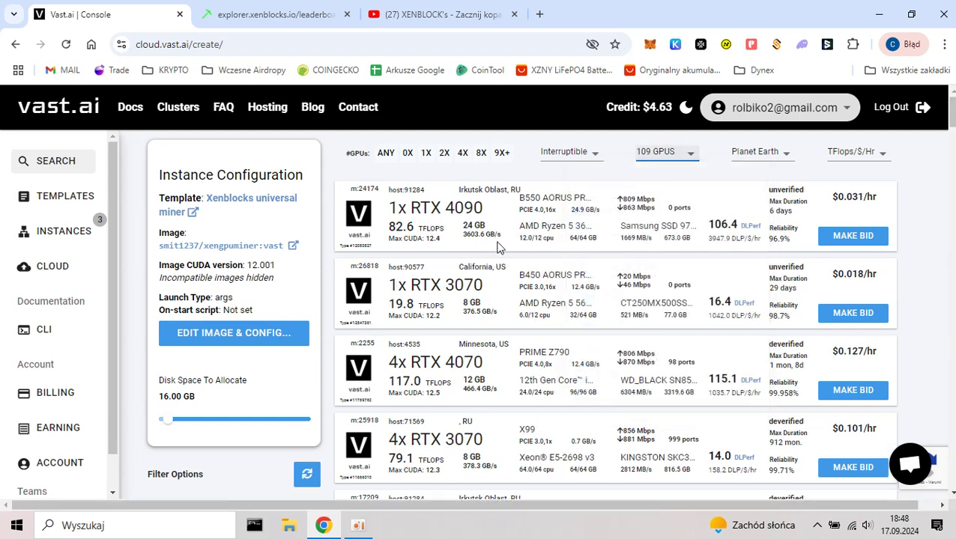
mouse_move(878, 208)
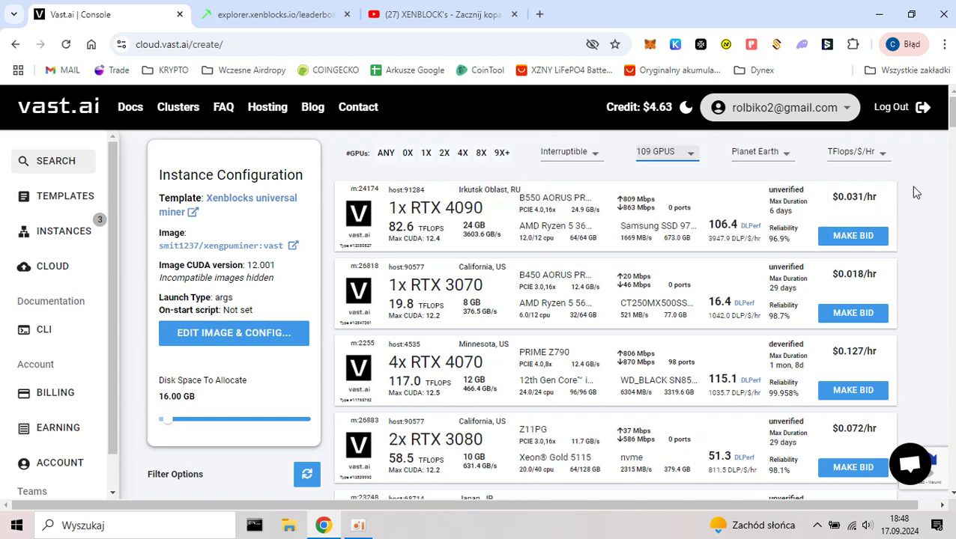
mouse_move(880, 240)
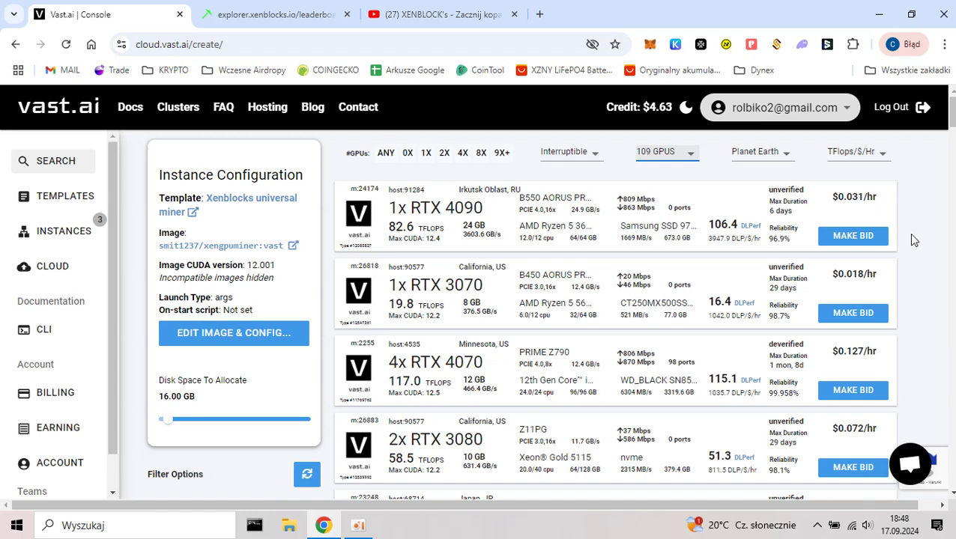
- Clear the Nvidia and AMD selections and limit the GPU filter to RTX A2000
click(685, 154)
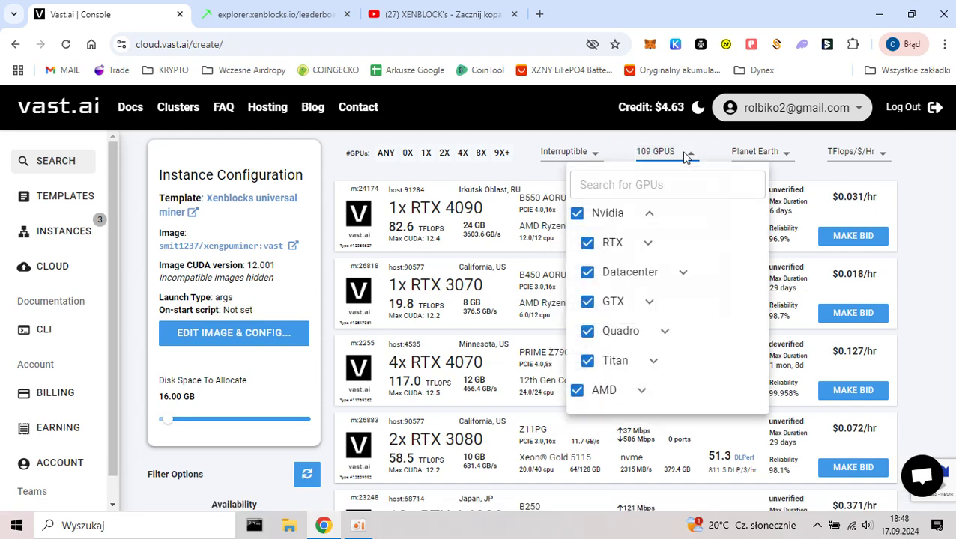
click(577, 213)
click(577, 391)
click(627, 187)
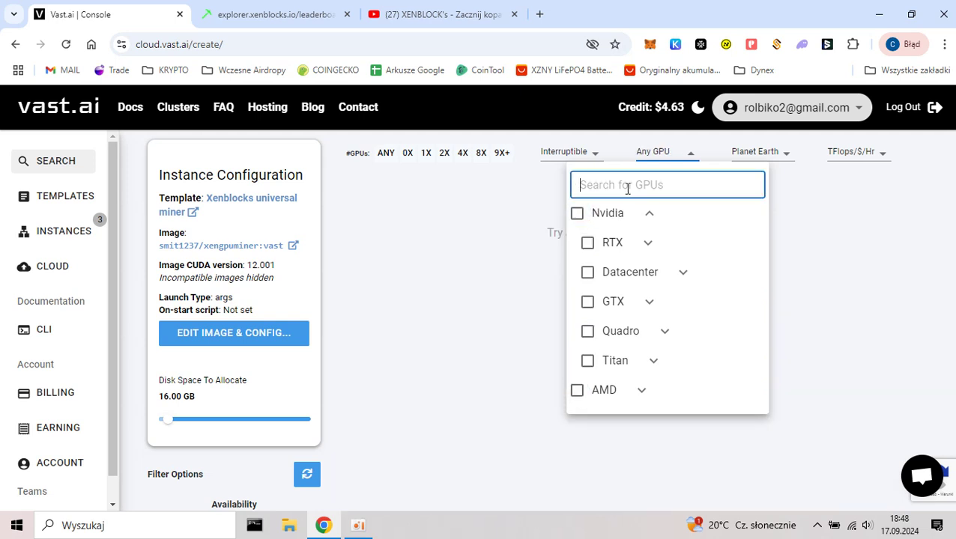
text(a2000)
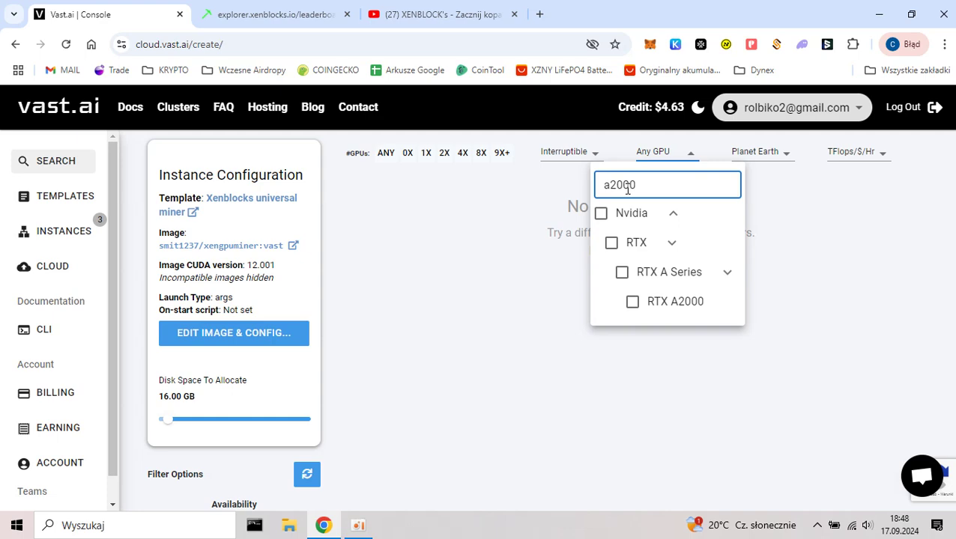
click(632, 301)
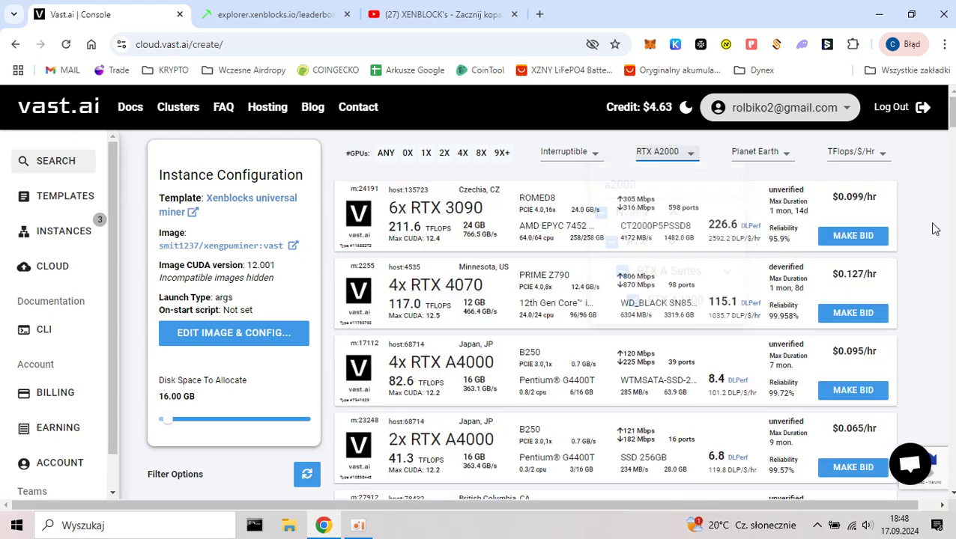
- Set the rental type to On-Demand and the number of GPUs to Any
click(594, 152)
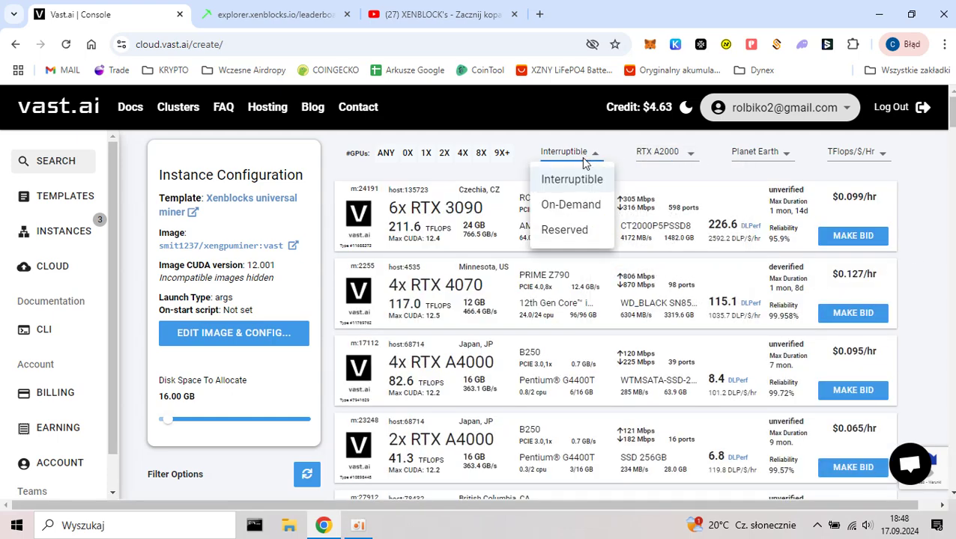
click(567, 207)
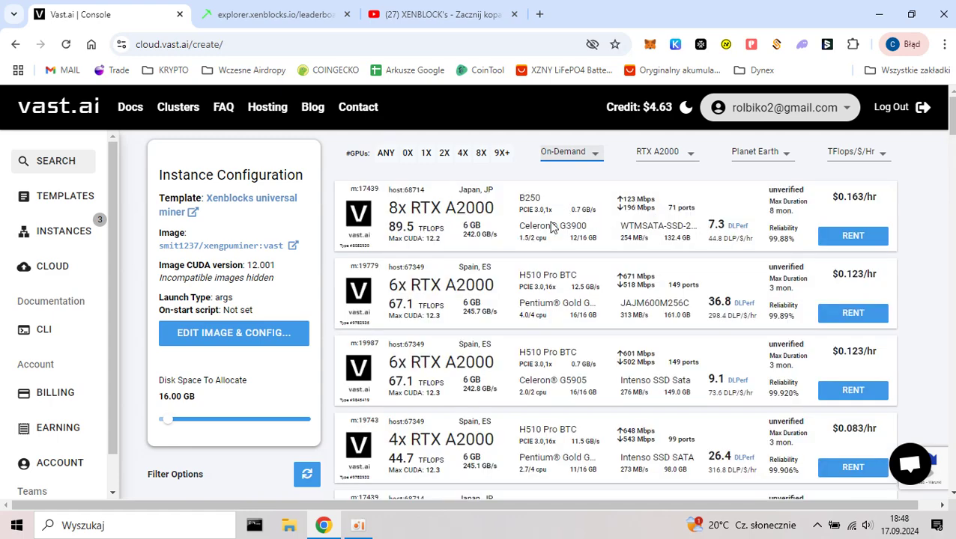
click(385, 153)
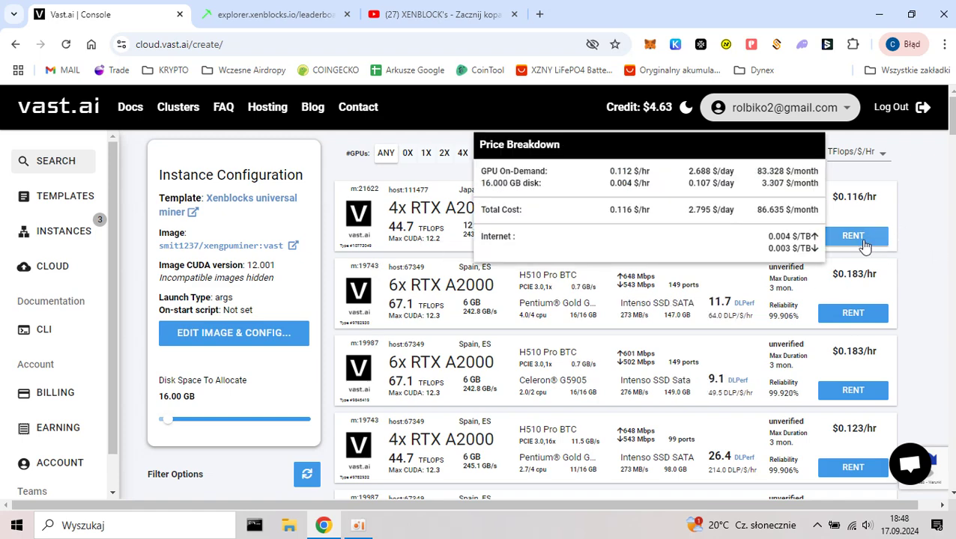
- Rent the 4x RTX A2000 offer at $0.116/hr and destroy the newly created instance
click(869, 245)
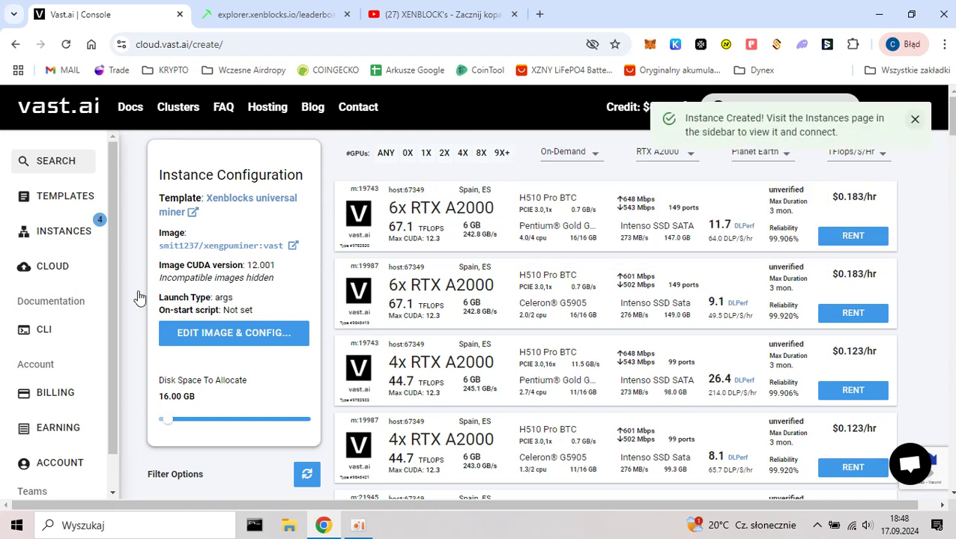
click(61, 234)
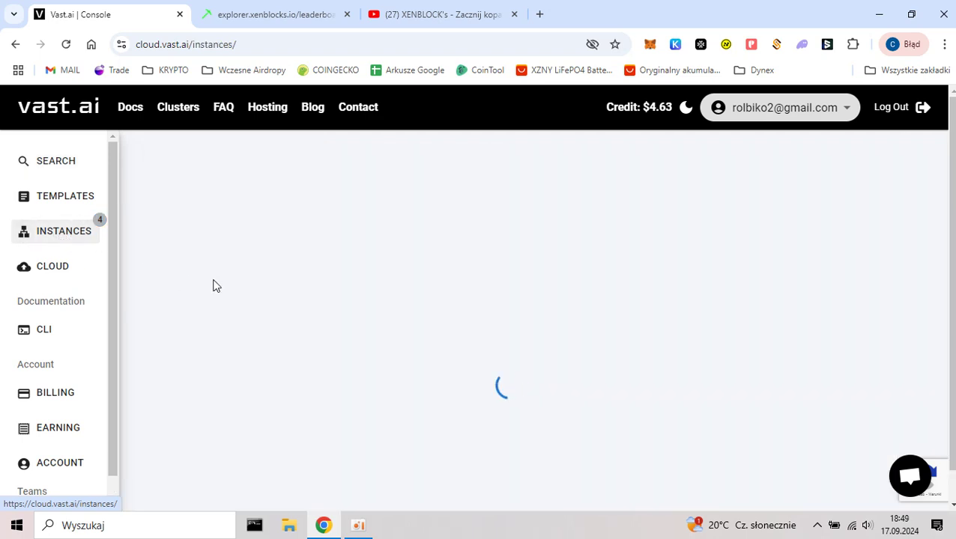
scroll(448, 363, down, 2)
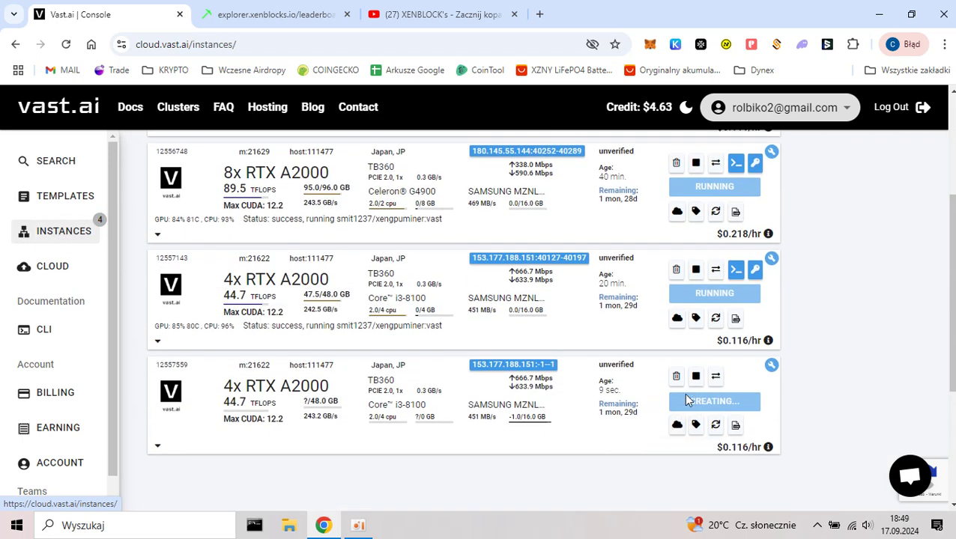
click(676, 376)
click(583, 342)
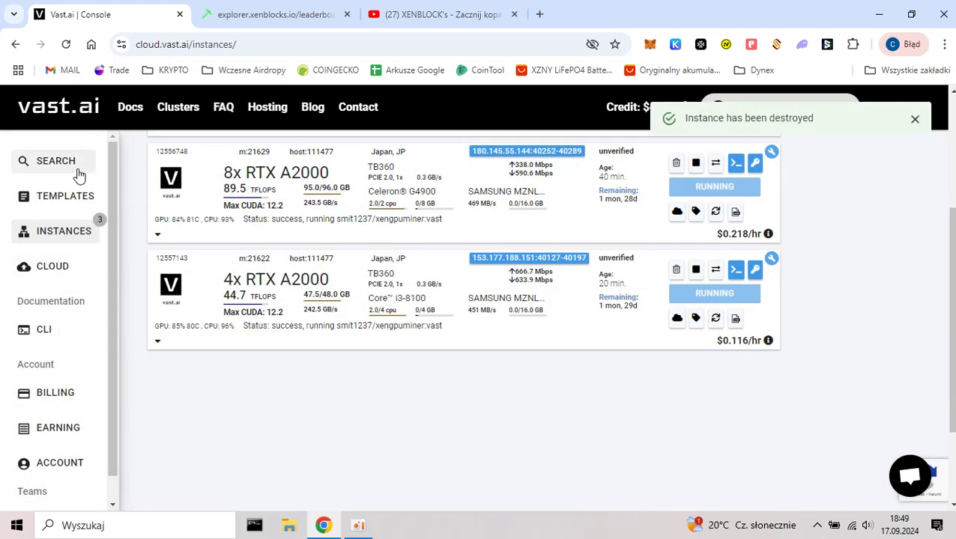
- Copy the mining template link from the YouTube video's description and return to the Vast.ai offer search
click(59, 177)
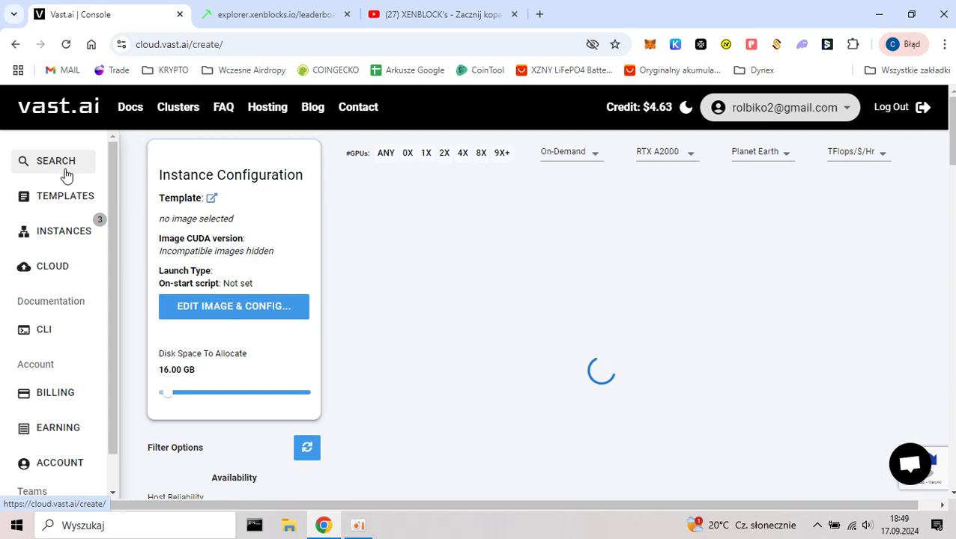
click(447, 17)
right_click(203, 340)
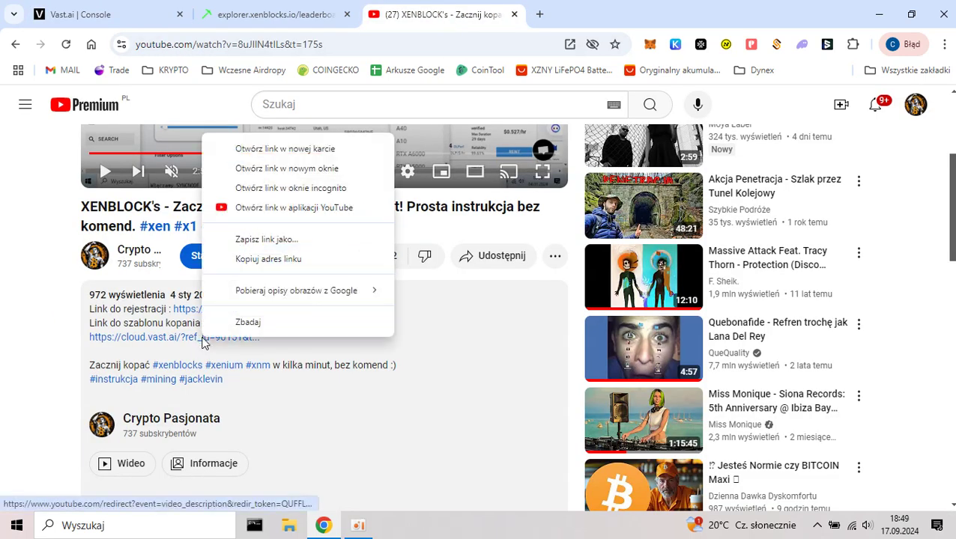
click(285, 264)
click(141, 21)
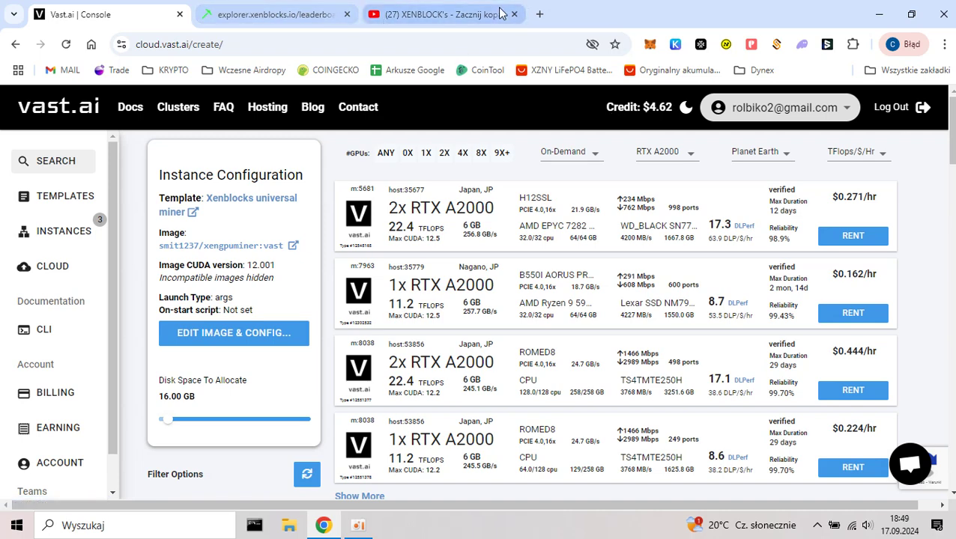
- Open the copied template link in a new browser tab and close the old Vast.ai tab
click(539, 13)
key(ctrl+v)
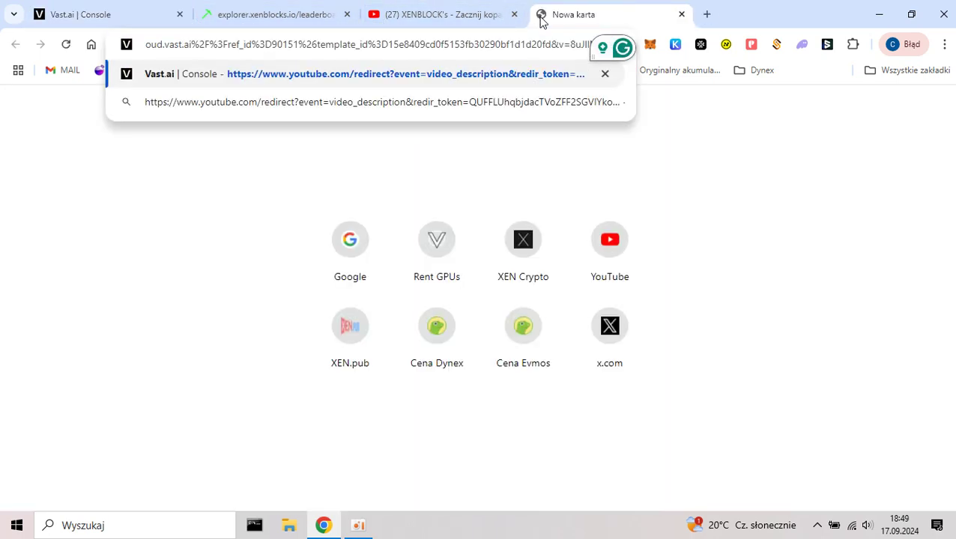
key(Return)
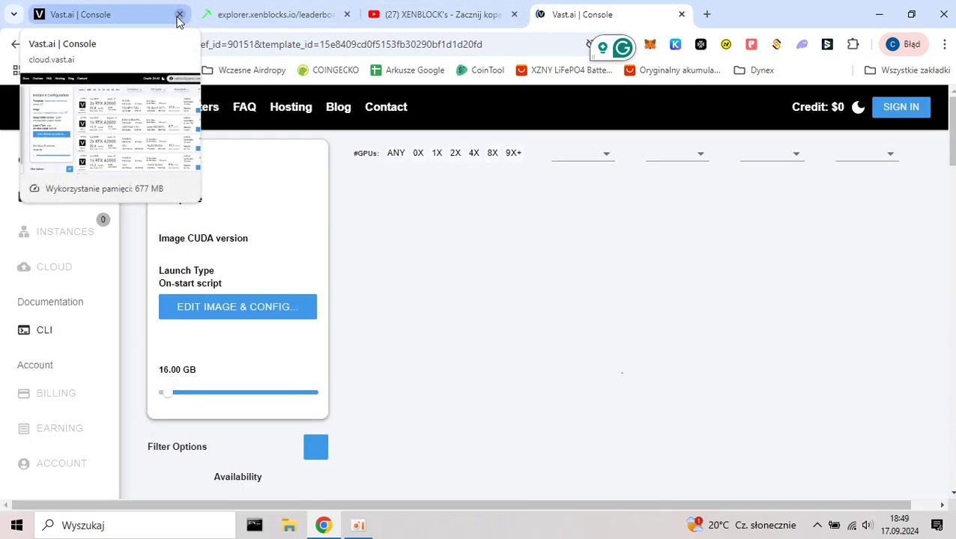
click(179, 15)
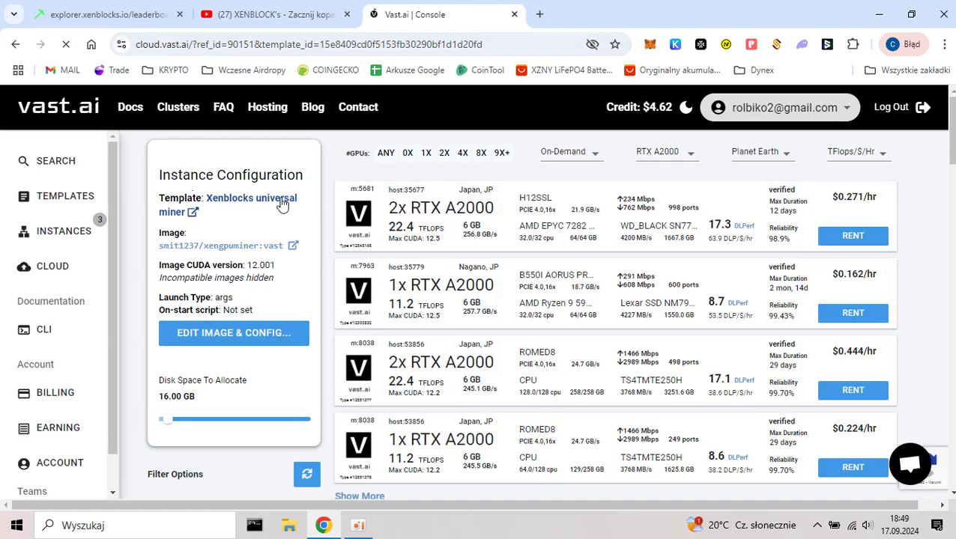
- Copy the Account 1 wallet address from MetaMask and close the wallet
click(649, 45)
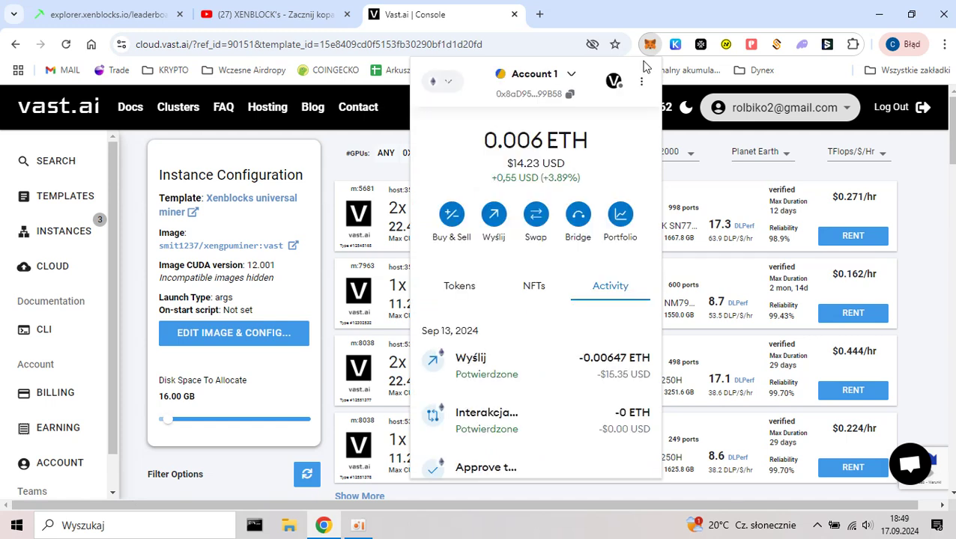
click(567, 96)
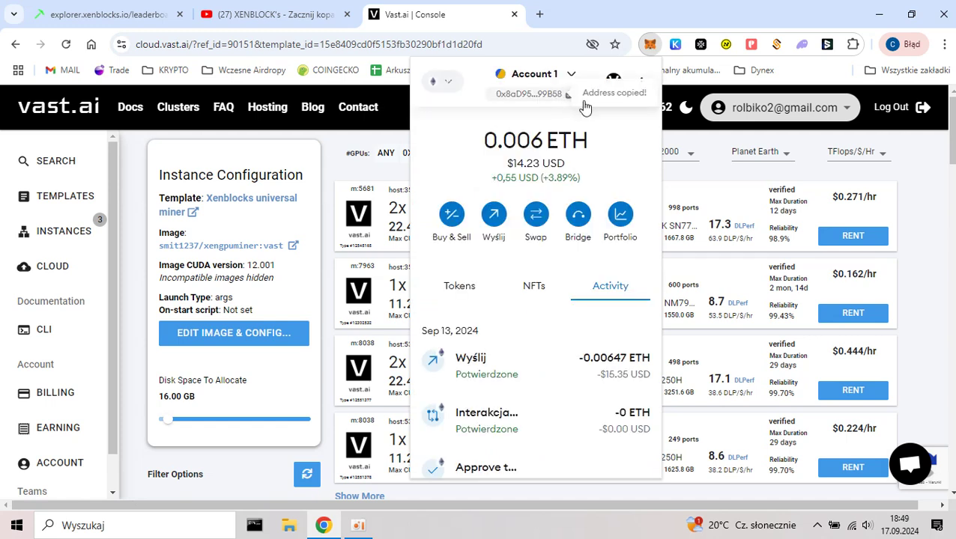
click(584, 13)
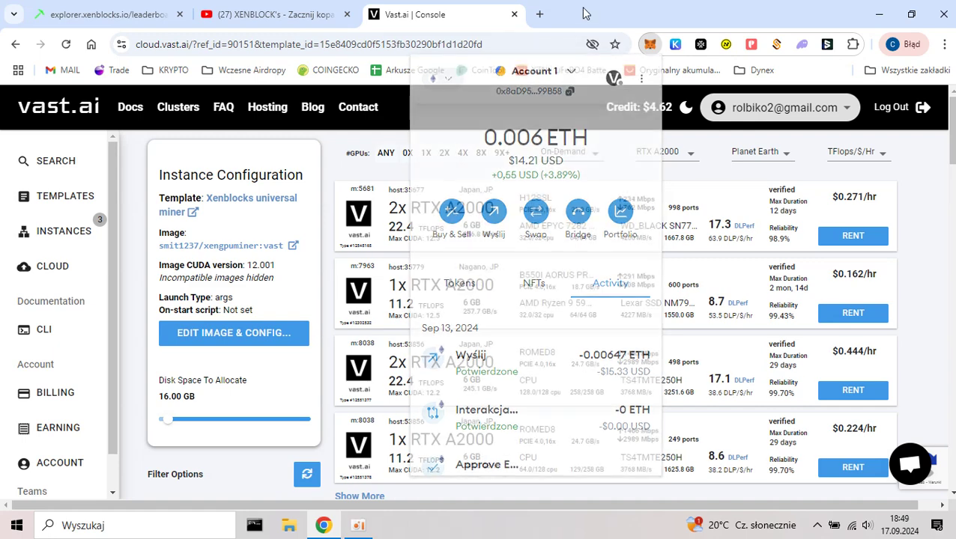
- Edit the Xenblocks universal miner template, replacing the ADDR wallet address in its Docker options with the copied one, and save it
click(217, 330)
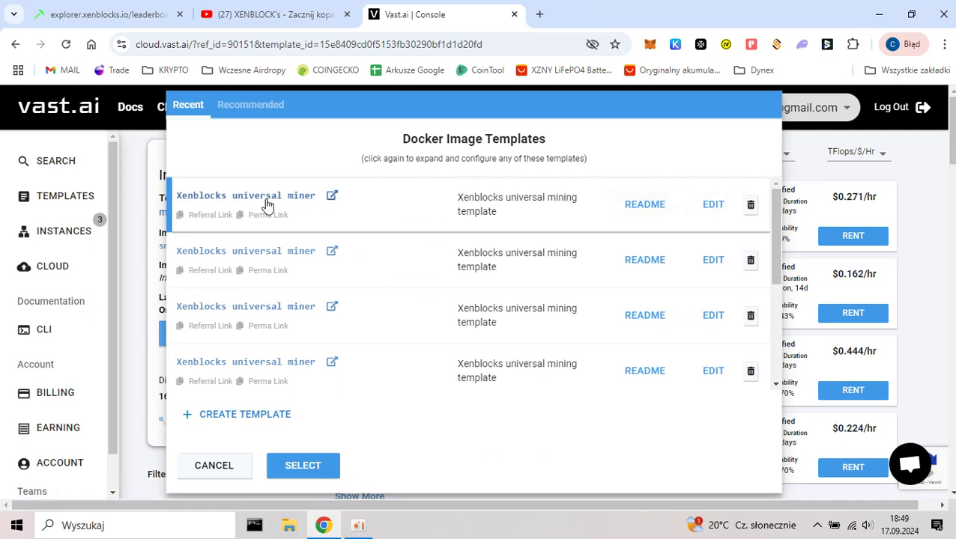
click(712, 207)
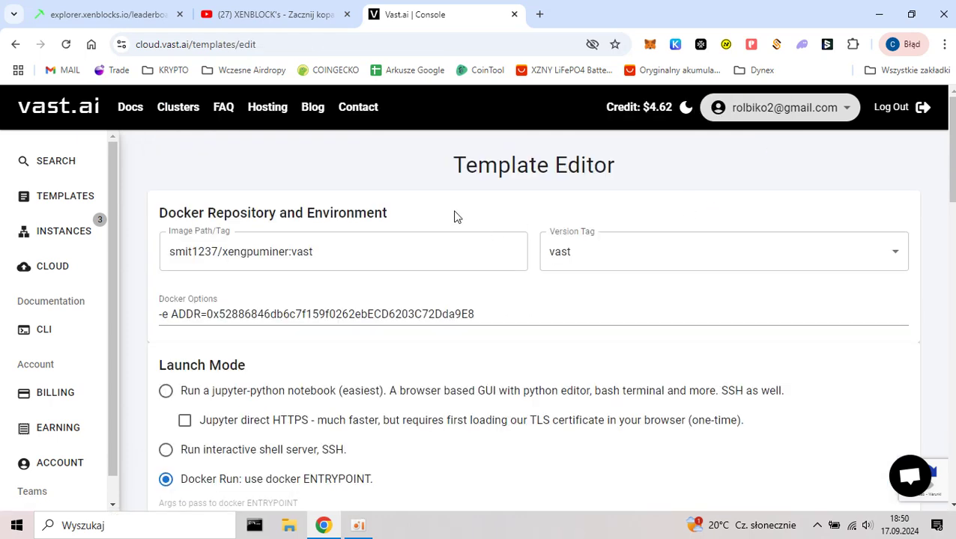
scroll(455, 215, down, 1)
click(491, 245)
drag(496, 242, 218, 239)
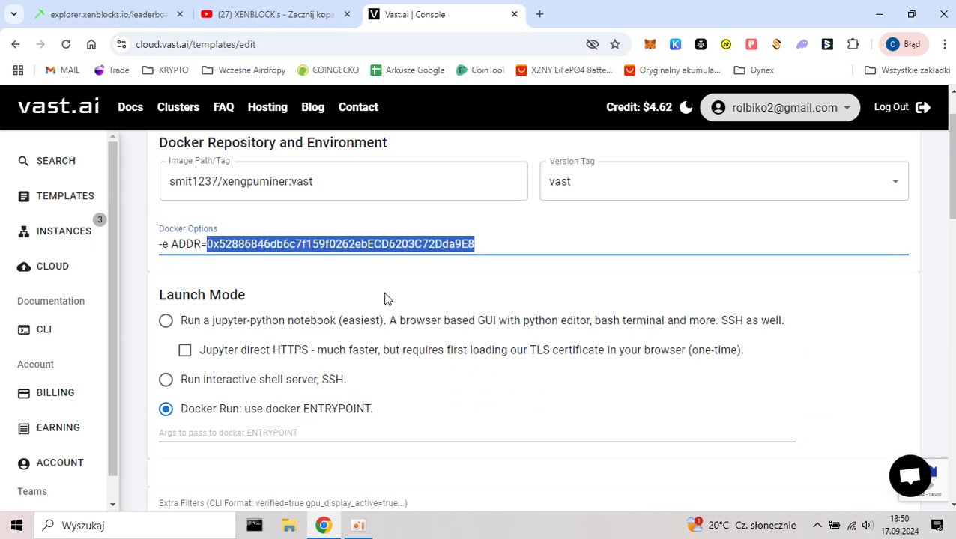
key(ctrl+v)
scroll(532, 279, up, 1)
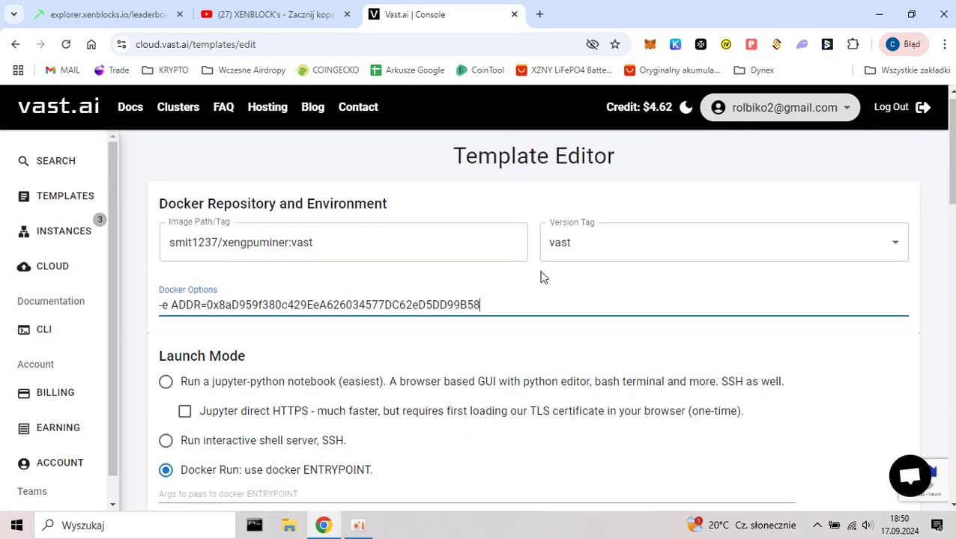
scroll(513, 262, down, 5)
scroll(629, 314, down, 10)
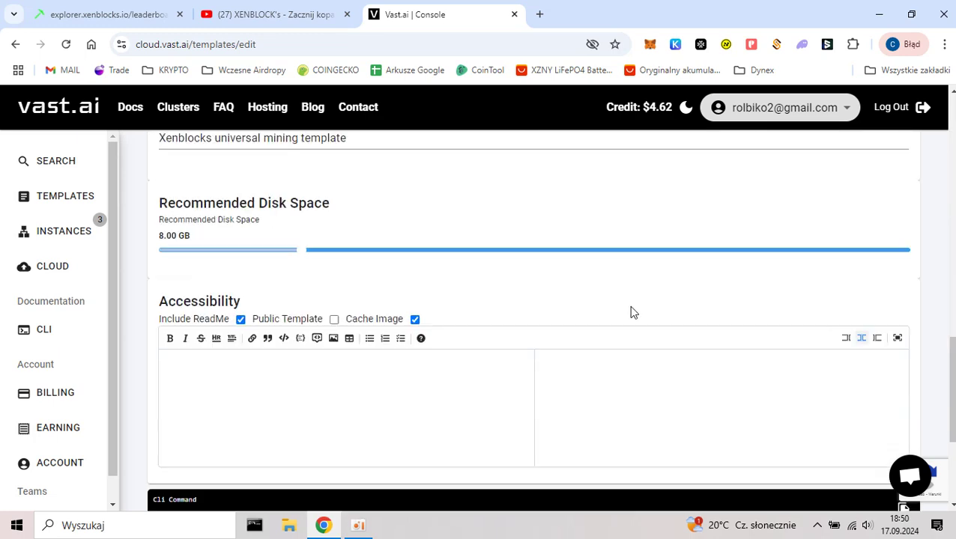
click(700, 344)
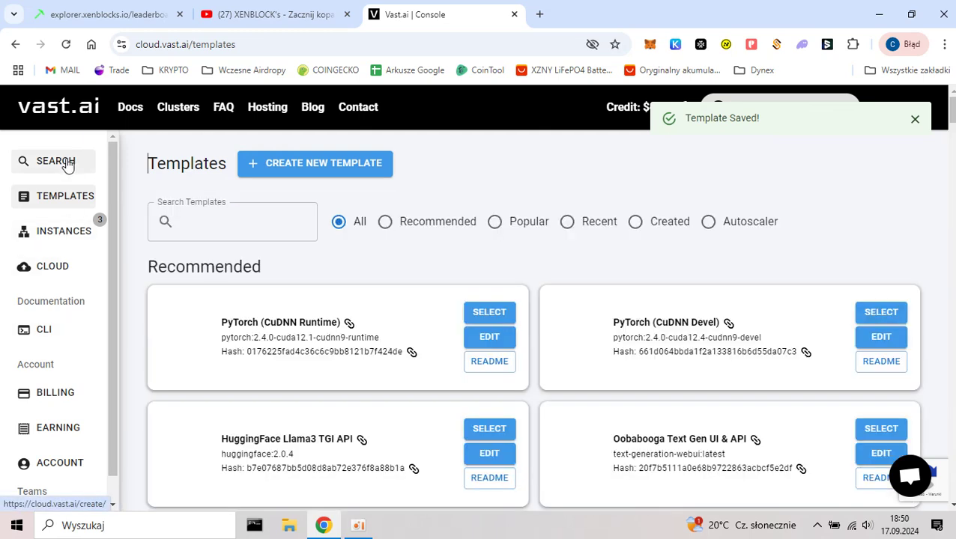
- Return to the offer search, include unverified machines and rent the 4x RTX A2000 offer at $0.116/hr
click(67, 161)
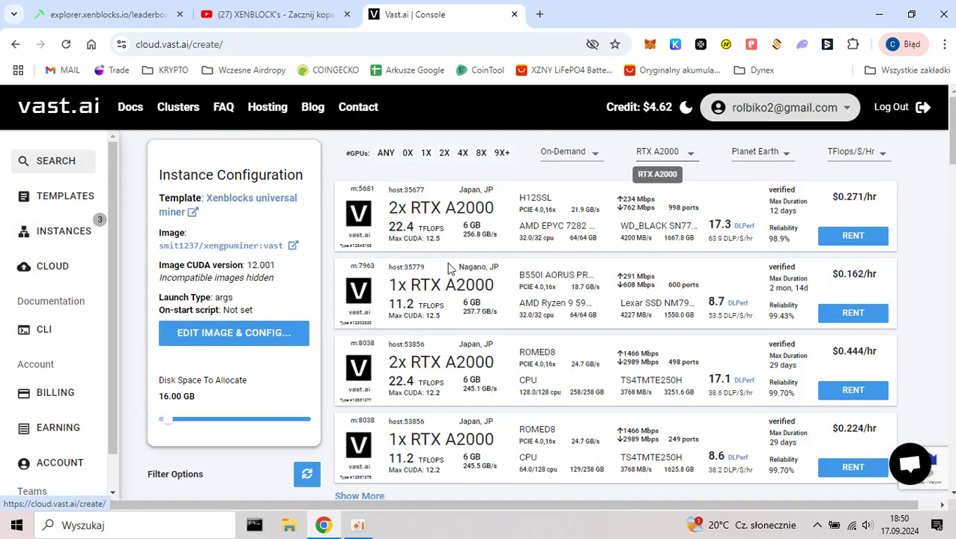
scroll(266, 370, down, 4)
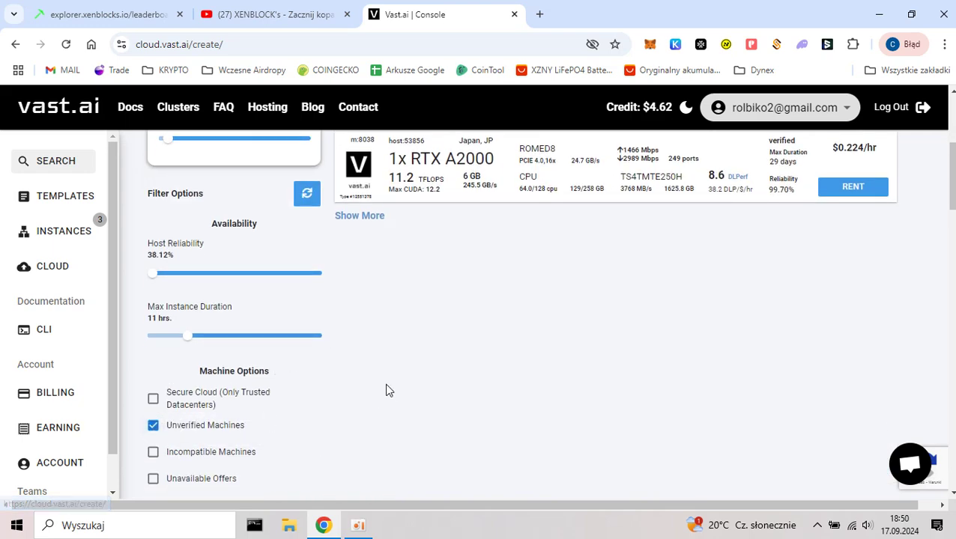
scroll(386, 388, up, 4)
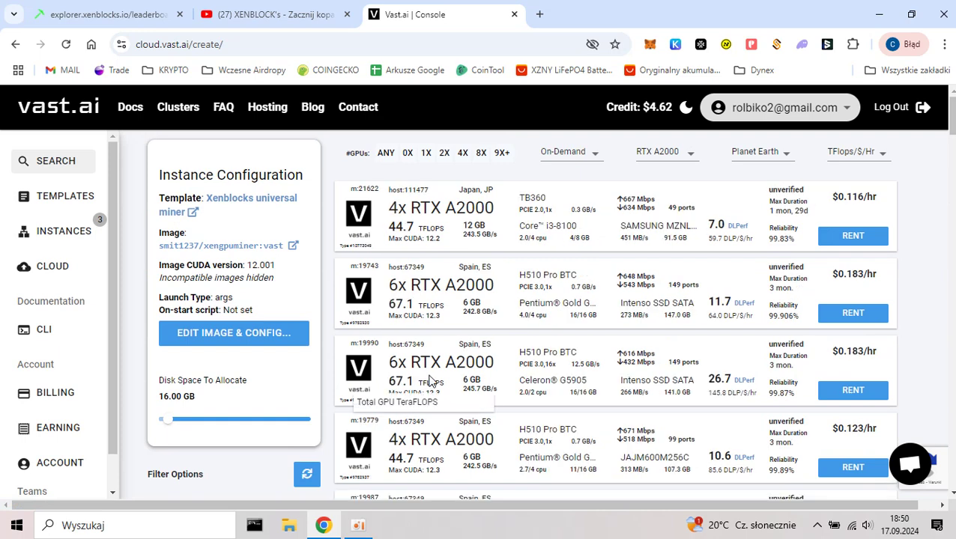
click(853, 235)
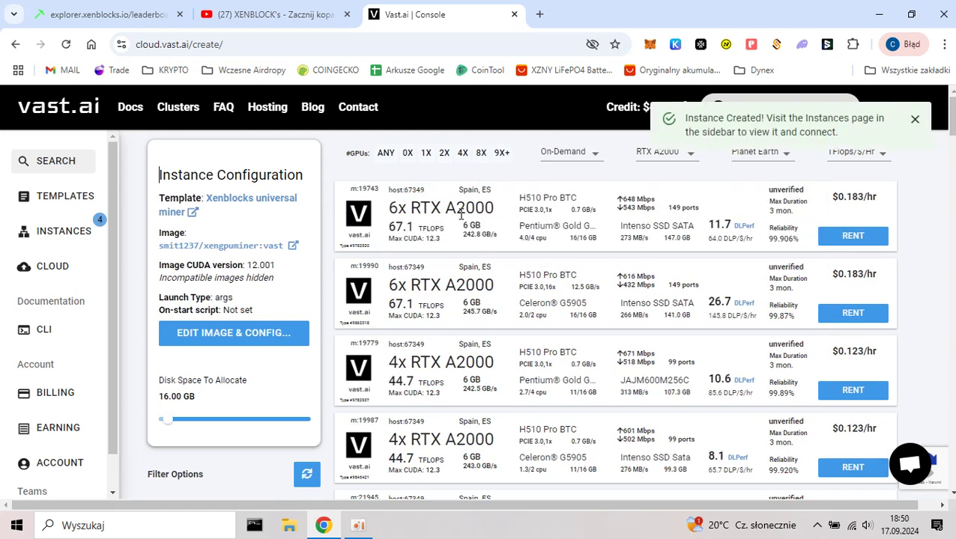
- Open the instances list and check the status and GPU load of the rented machines, including the newly created one
click(70, 237)
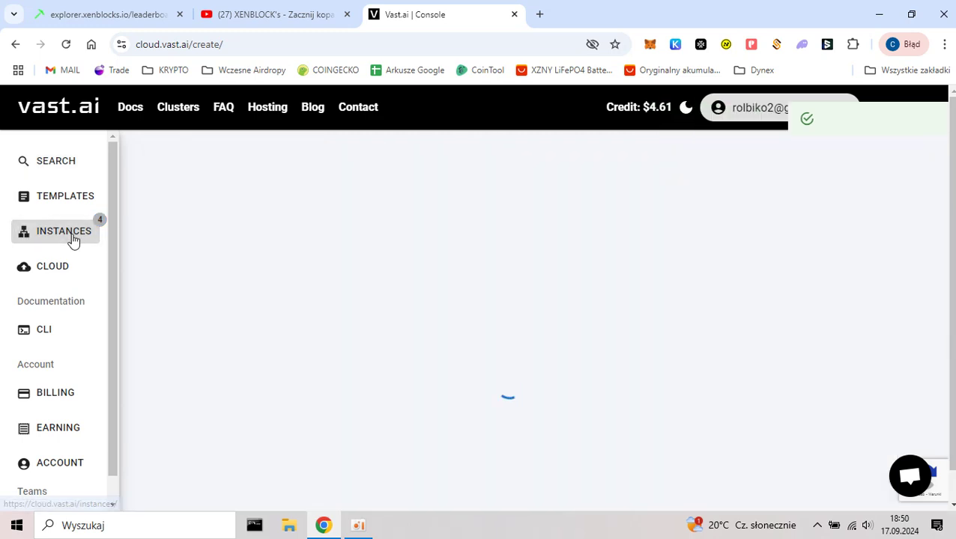
scroll(288, 274, down, 4)
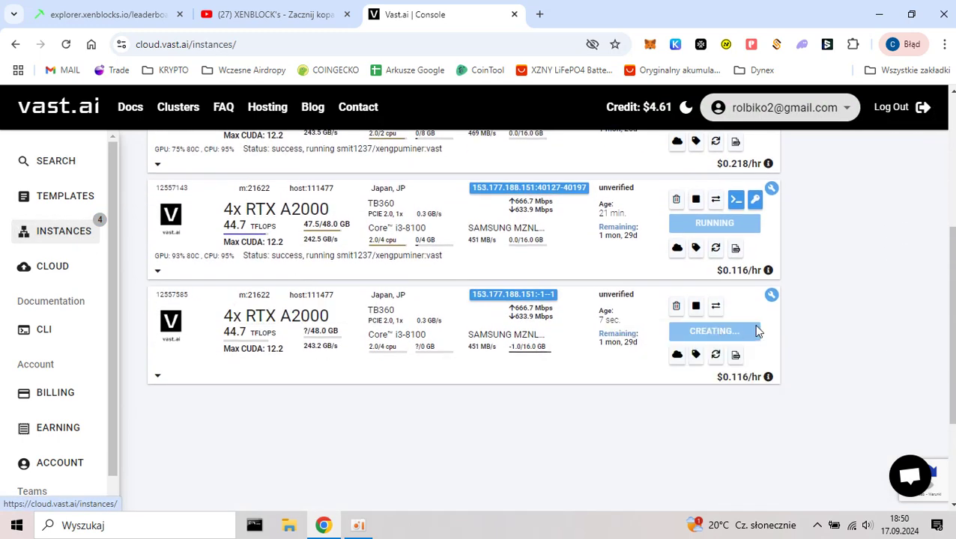
scroll(443, 257, up, 3)
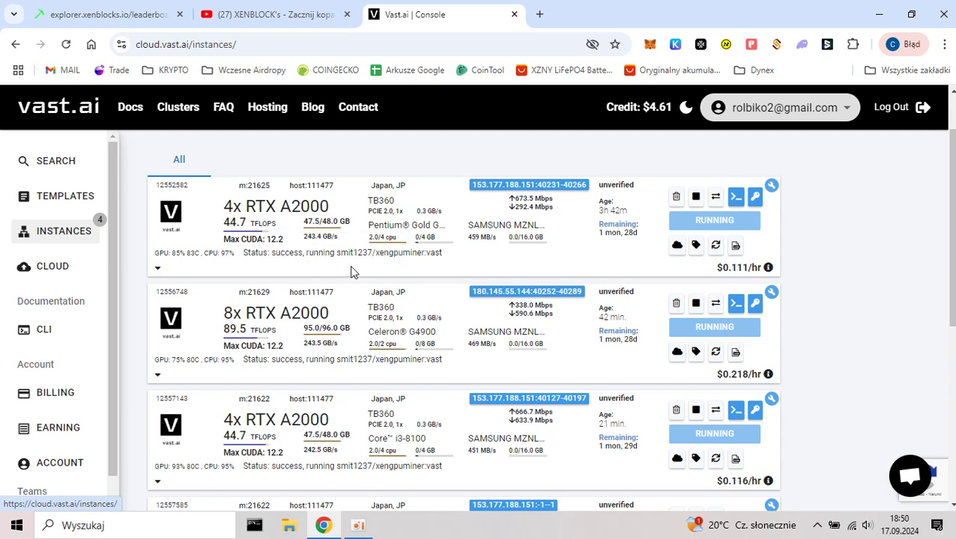
scroll(350, 265, down, 2)
scroll(319, 265, up, 2)
drag(155, 253, 229, 253)
scroll(300, 284, down, 4)
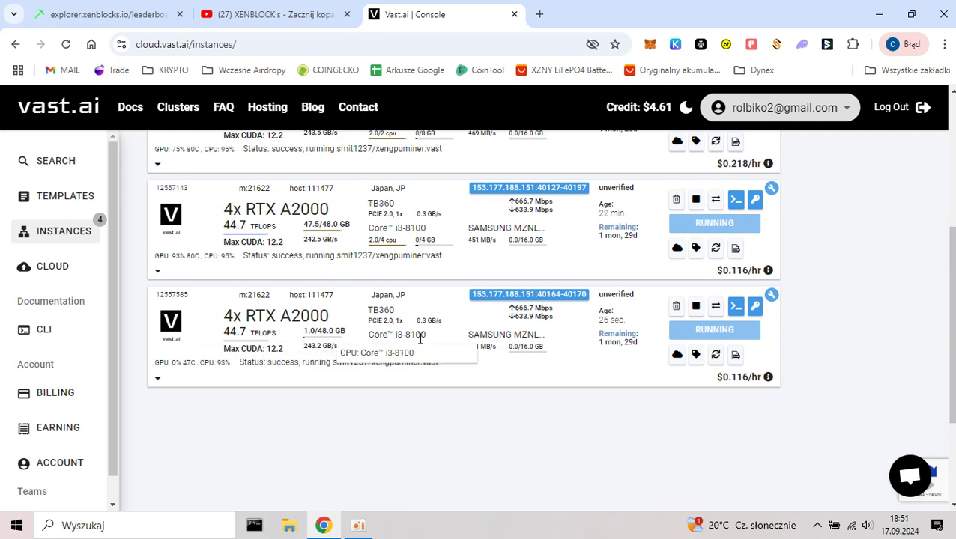
- Expand the newest 4x RTX A2000 instance's details, check the wallet address in its environment, and collapse them again
click(158, 380)
scroll(313, 427, down, 1)
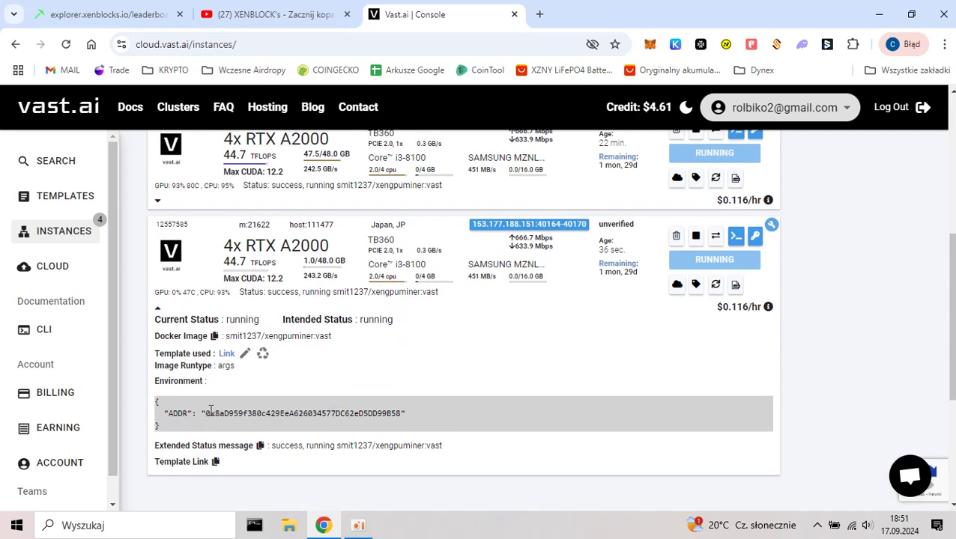
drag(209, 414, 398, 417)
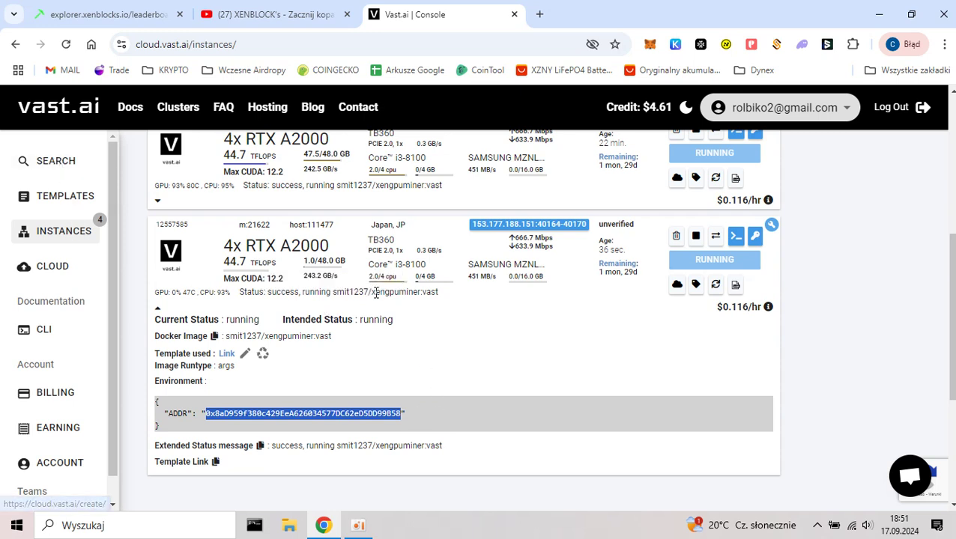
click(450, 371)
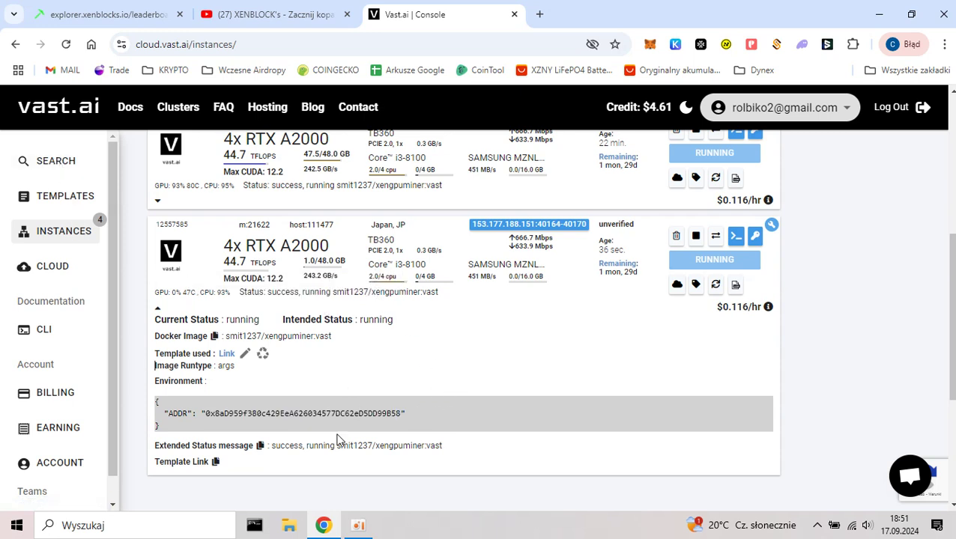
click(307, 21)
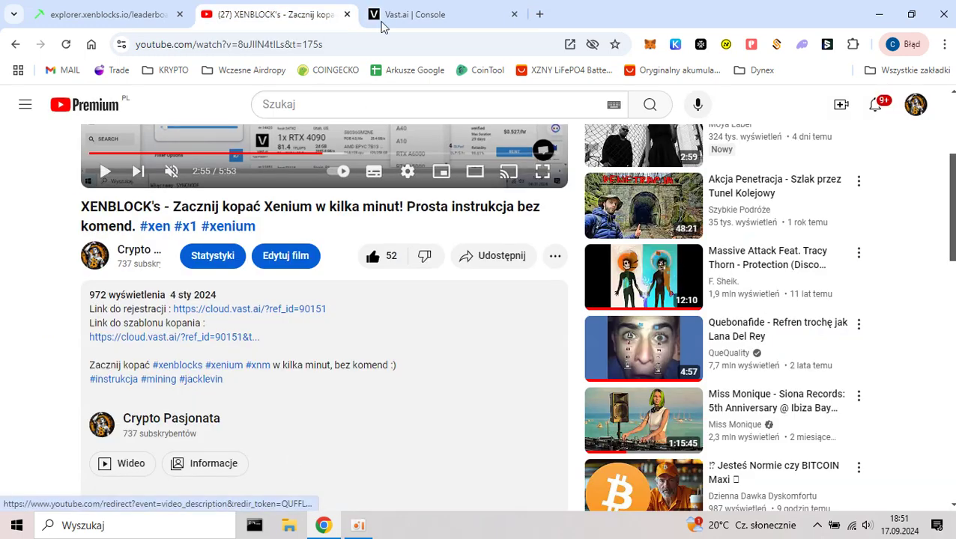
click(421, 15)
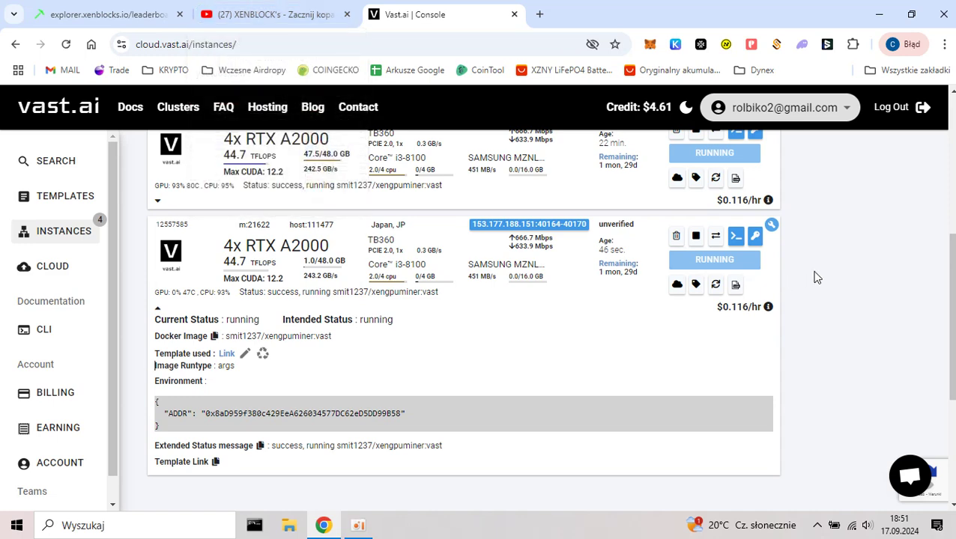
click(156, 310)
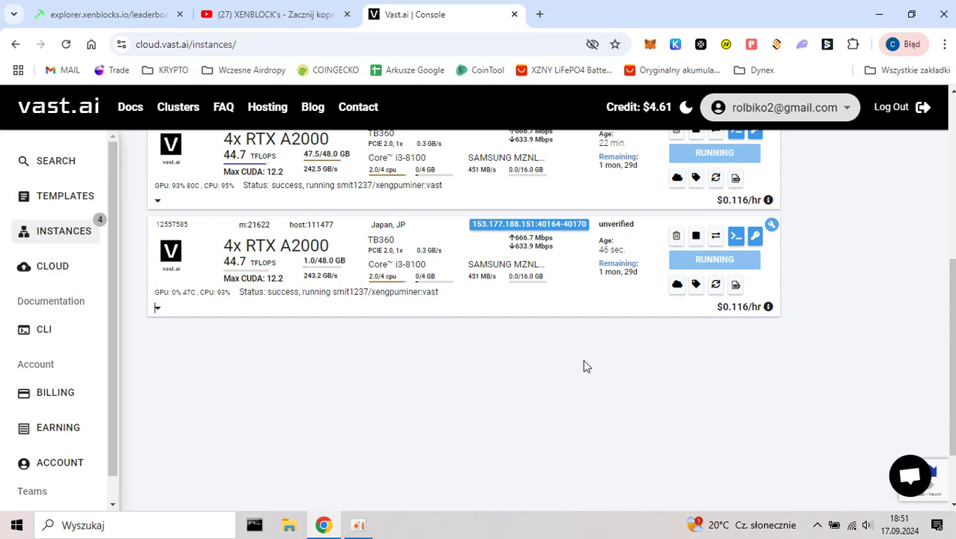
- Copy the address mapped to 8080/tcp from the older $0.116/hr 4x RTX A2000 instance's port info and open it in a new tab
scroll(583, 362, up, 2)
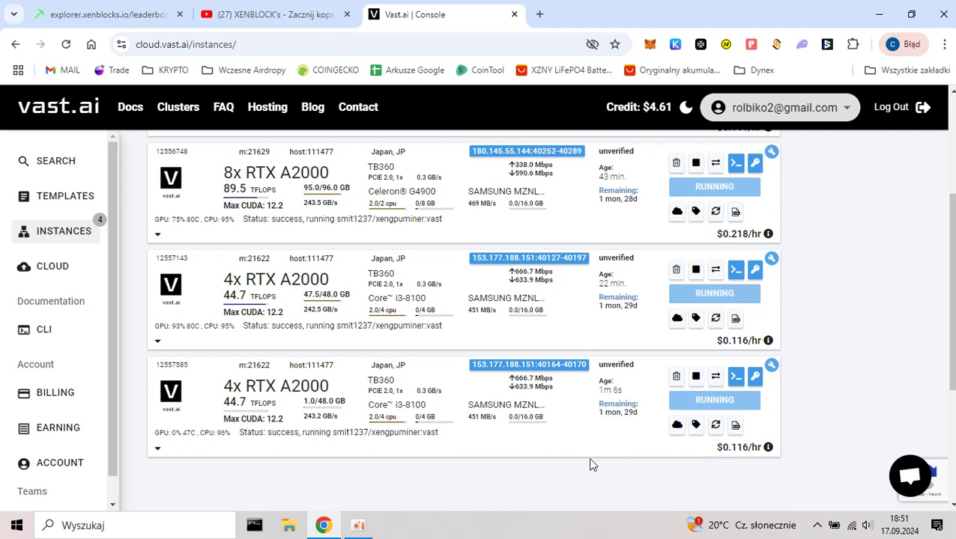
scroll(592, 461, up, 1)
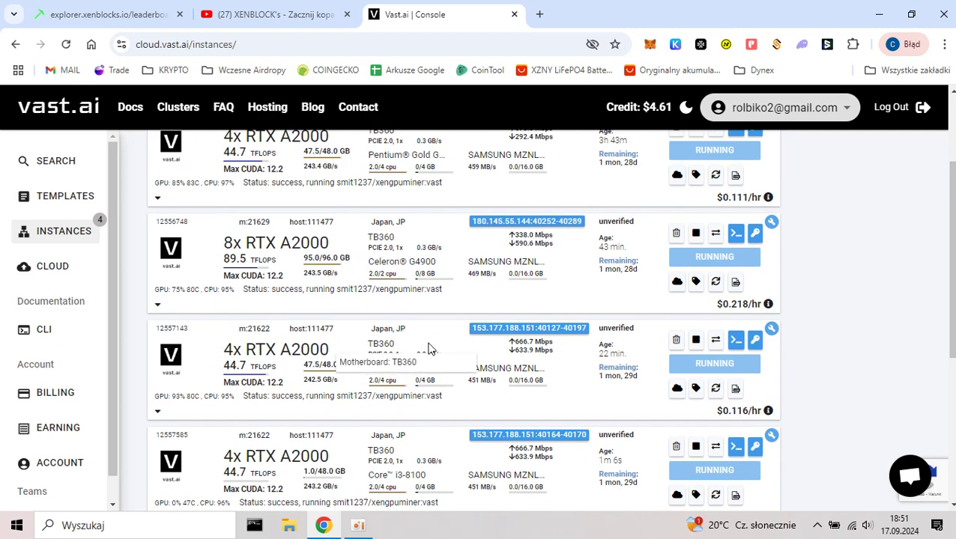
scroll(429, 348, down, 1)
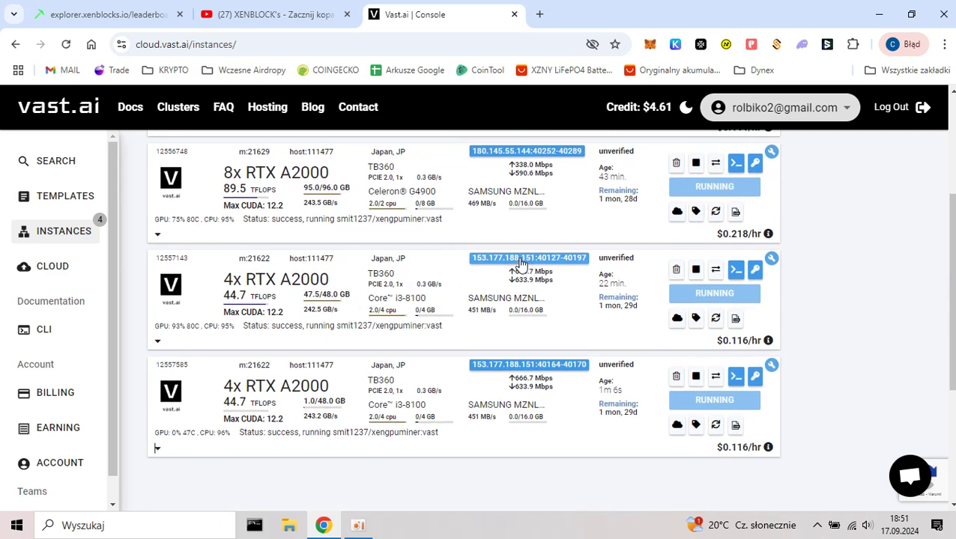
click(503, 258)
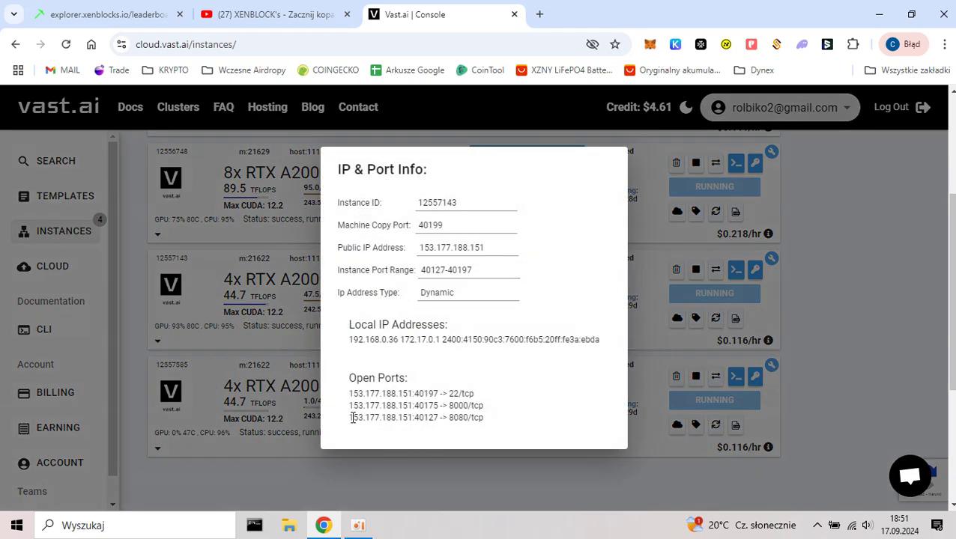
double_click(352, 418)
key(ctrl+c)
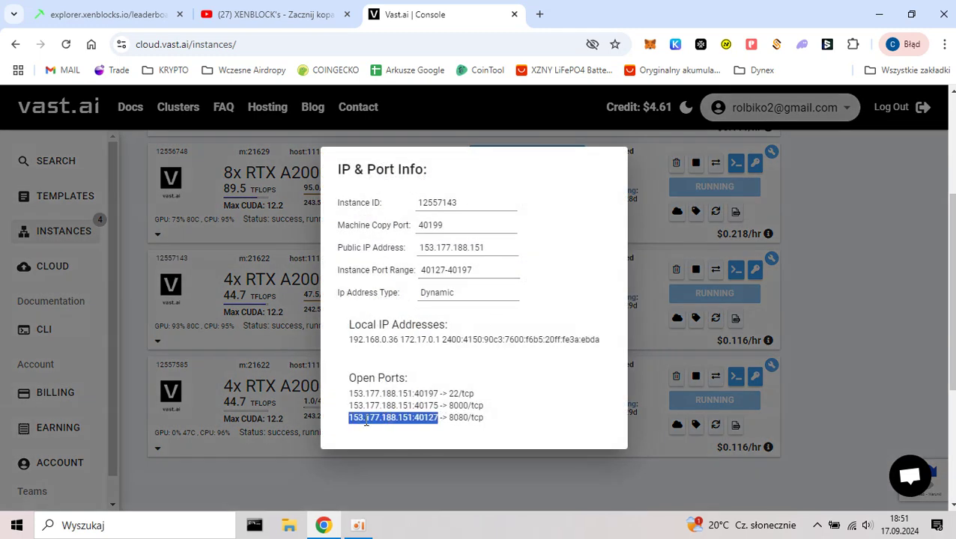
click(539, 15)
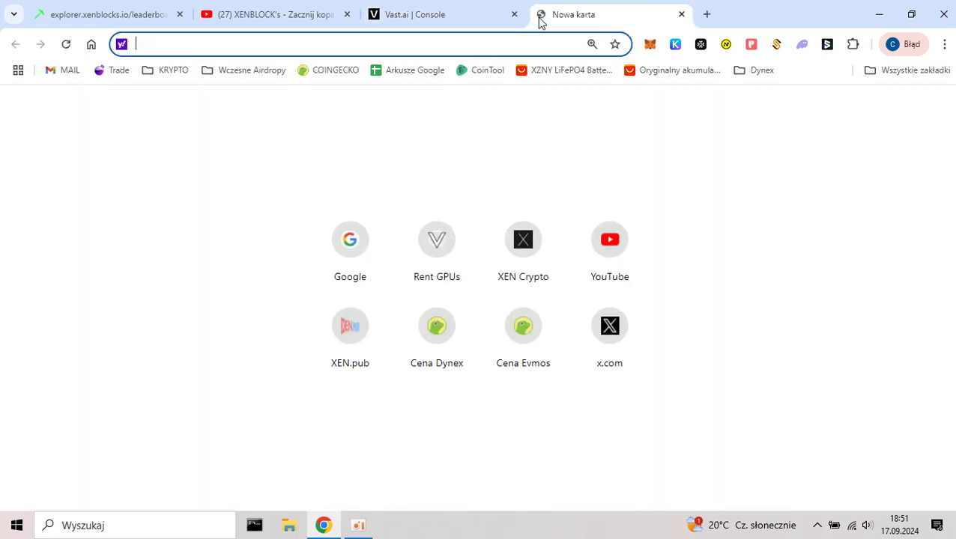
key(ctrl+v)
key(Return)
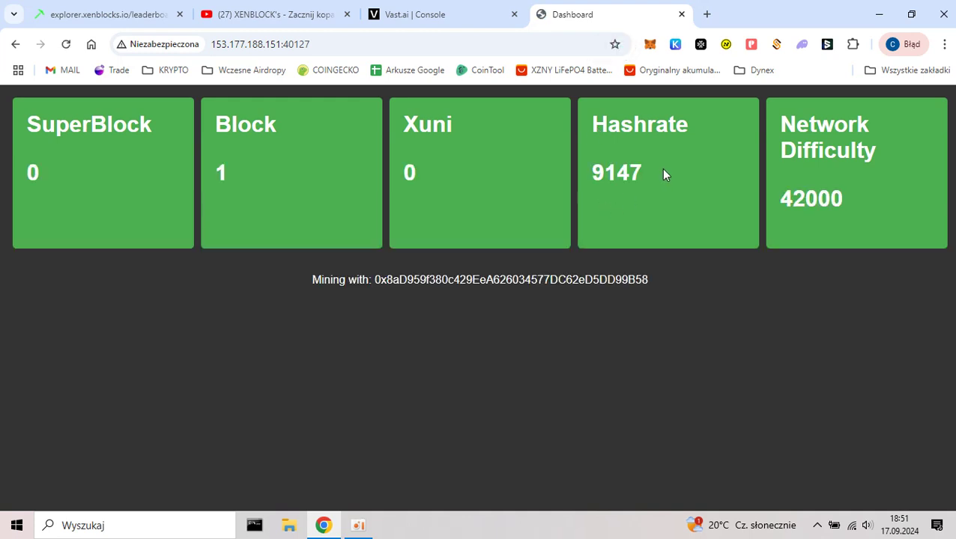
- Close the port info and compare the 4x RTX A2000 instance with the hashrate and network difficulty on its mining dashboard
click(420, 15)
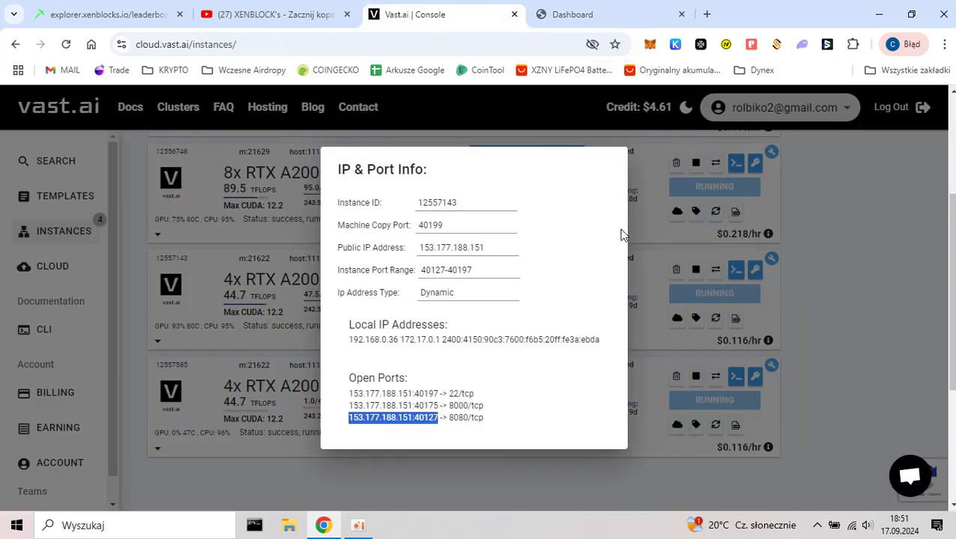
click(946, 287)
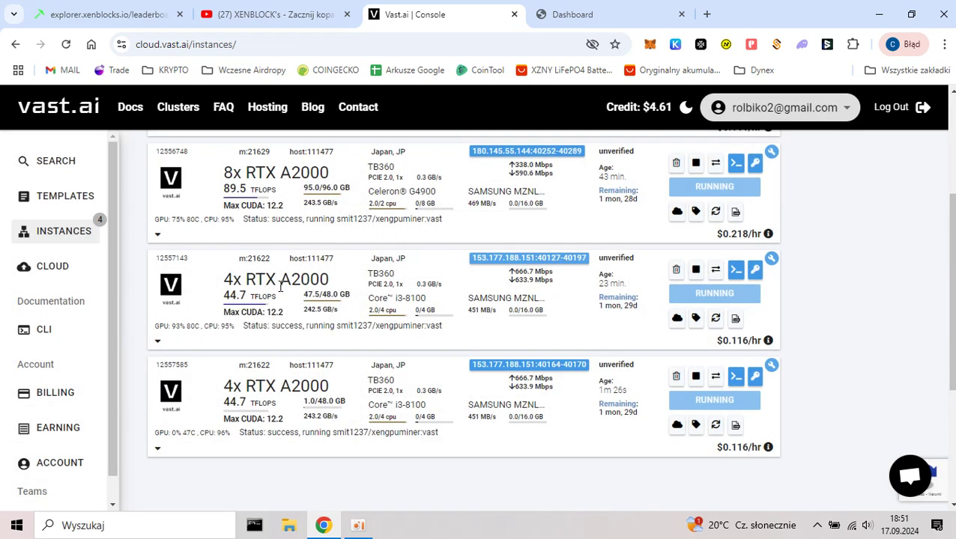
click(577, 15)
drag(596, 180, 646, 184)
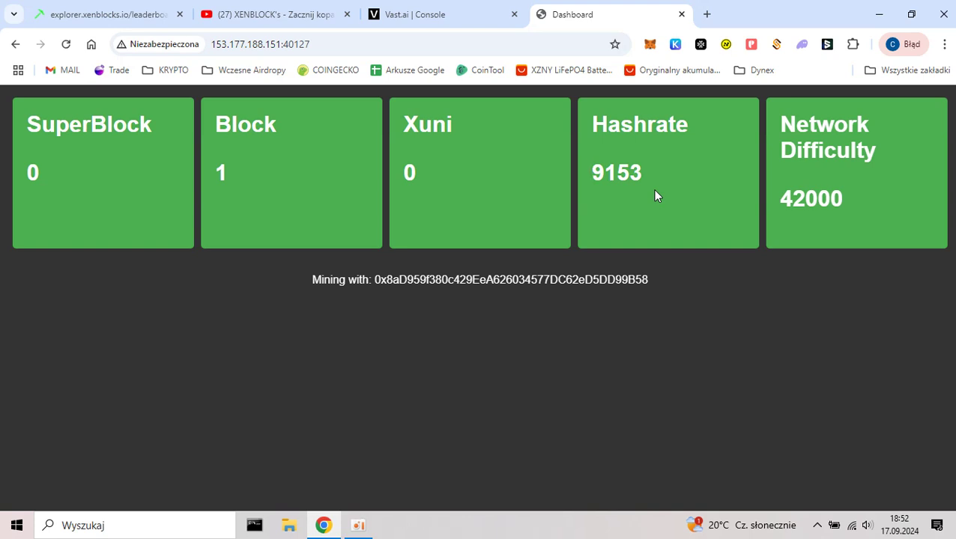
drag(780, 199, 814, 198)
click(418, 14)
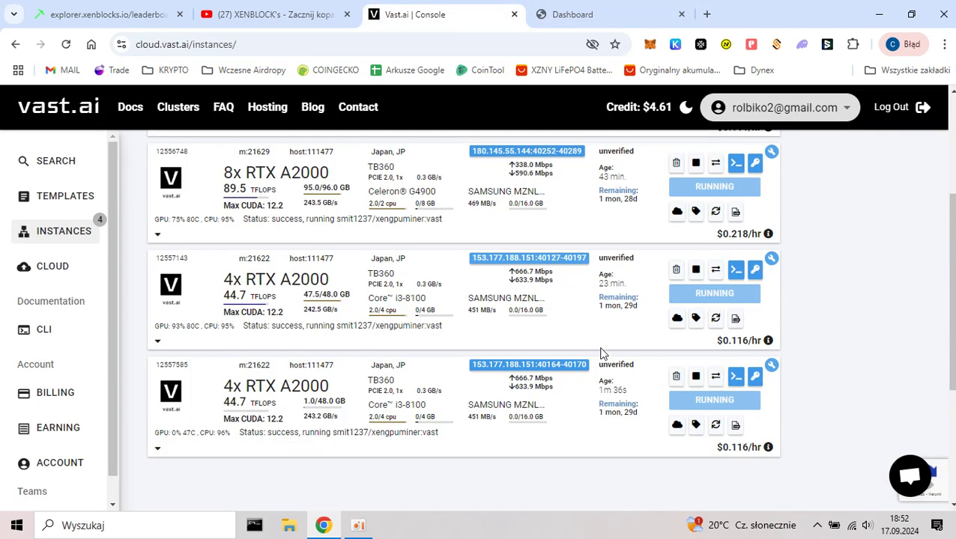
click(620, 14)
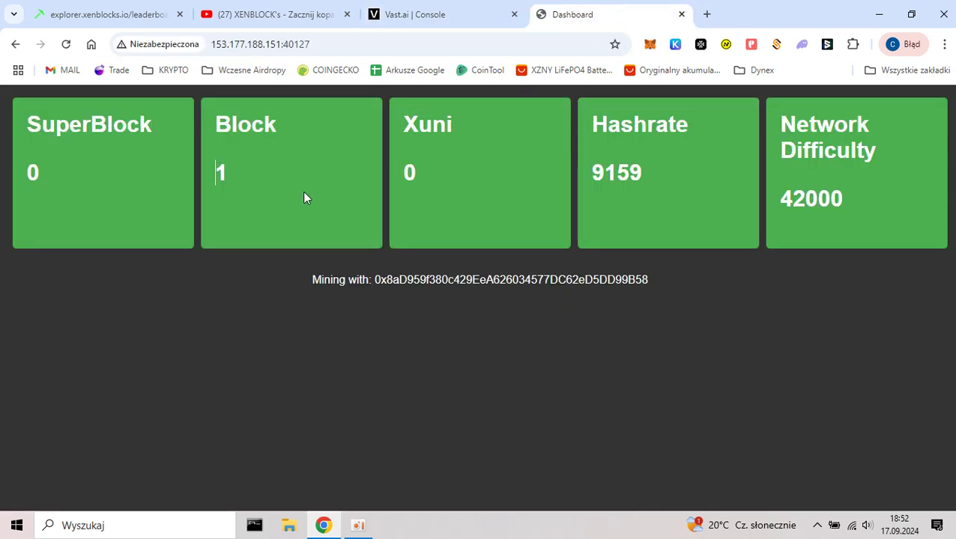
- Examine the SuperBlock and Xuni counters on the mining dashboard
click(18, 176)
double_click(411, 174)
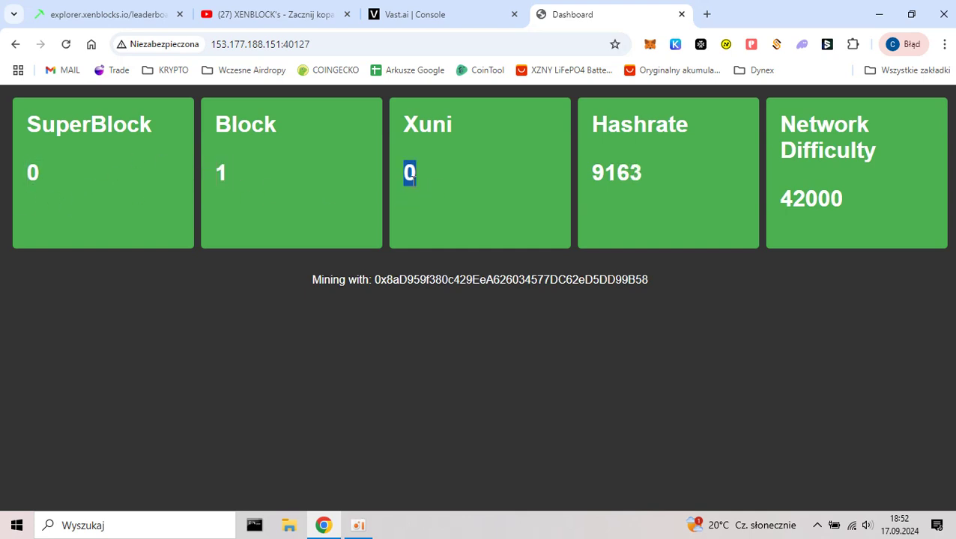
drag(454, 122, 416, 124)
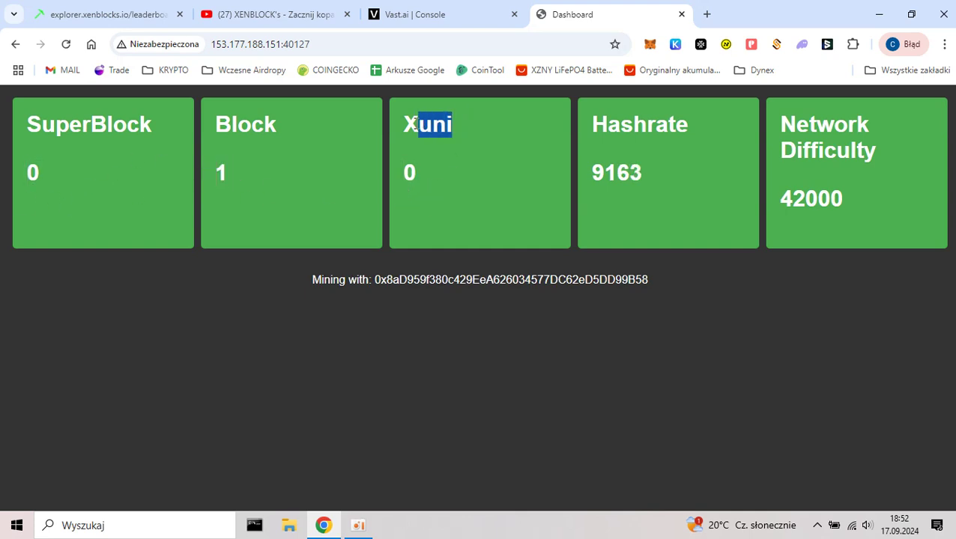
click(405, 131)
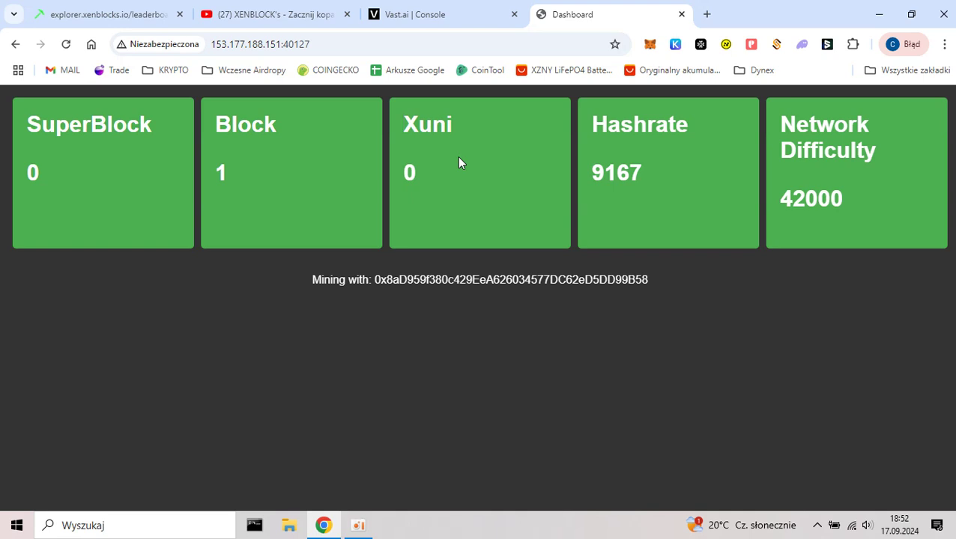
drag(460, 129, 409, 127)
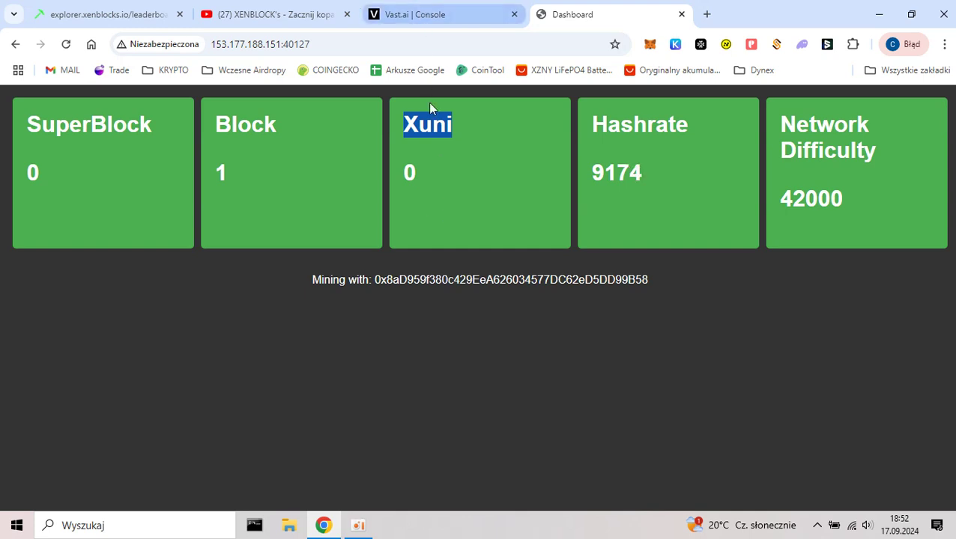
- Close the dashboard tab, copy the 8x RTX A2000 instance's address mapped to 8080/tcp, and open it in a new tab
click(434, 22)
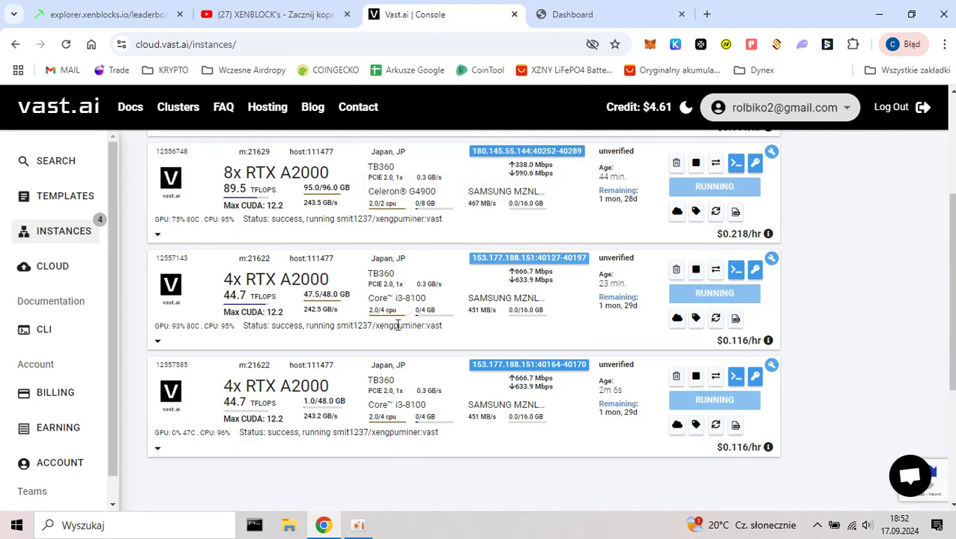
scroll(363, 321, up, 1)
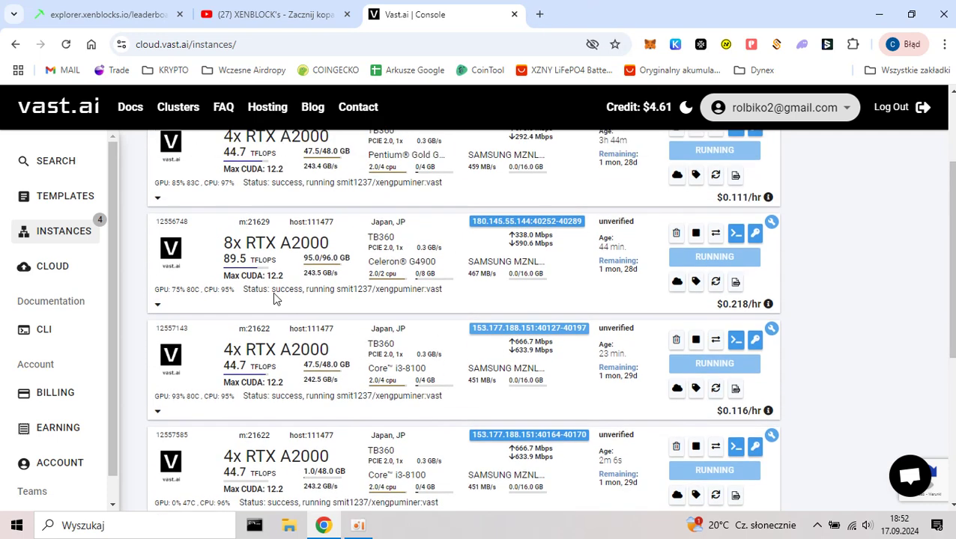
click(558, 223)
drag(394, 417, 435, 422)
key(ctrl+c)
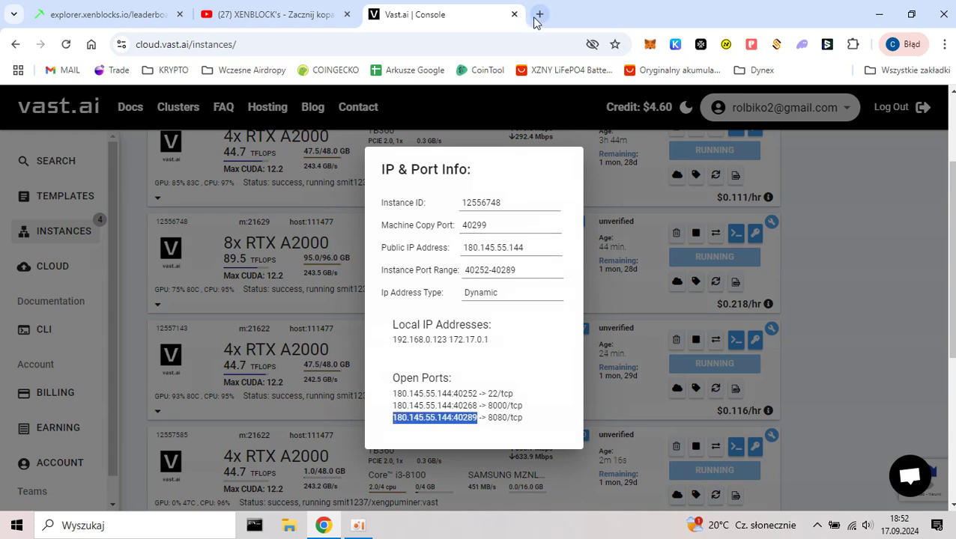
click(540, 14)
key(ctrl+v)
key(Return)
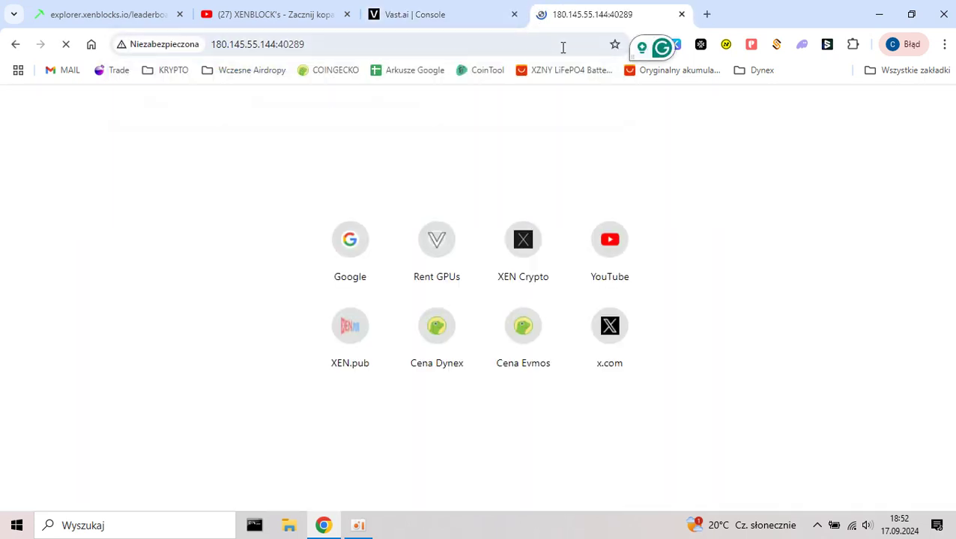